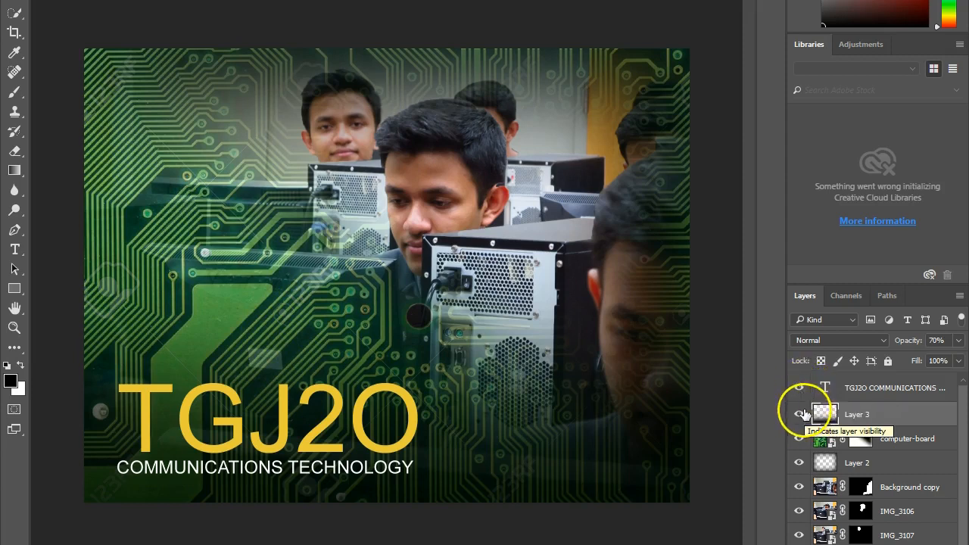
- Hide the title text, Layer 3, computer-board and Layer 2 in turn to examine the effects over the photo composite
click(798, 386)
click(799, 387)
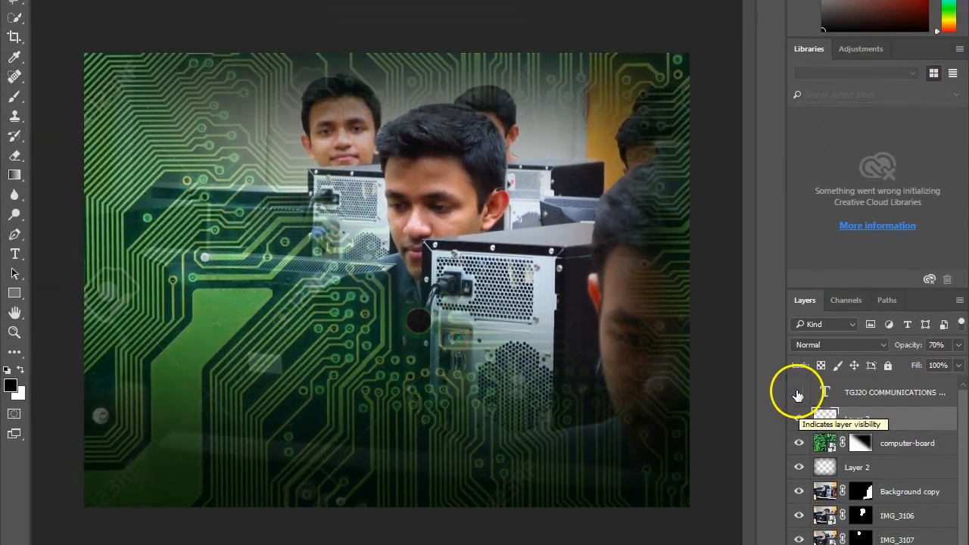
click(798, 392)
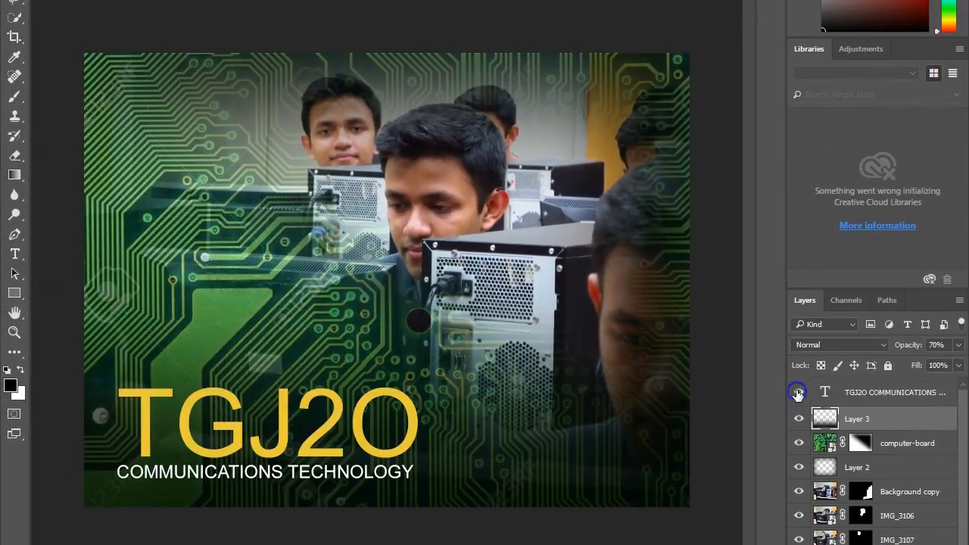
click(798, 393)
click(799, 420)
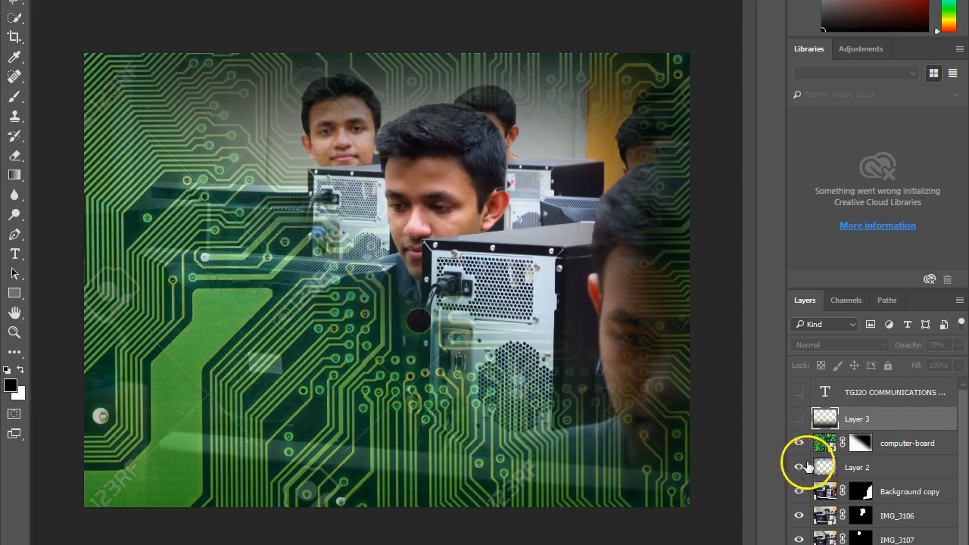
click(799, 445)
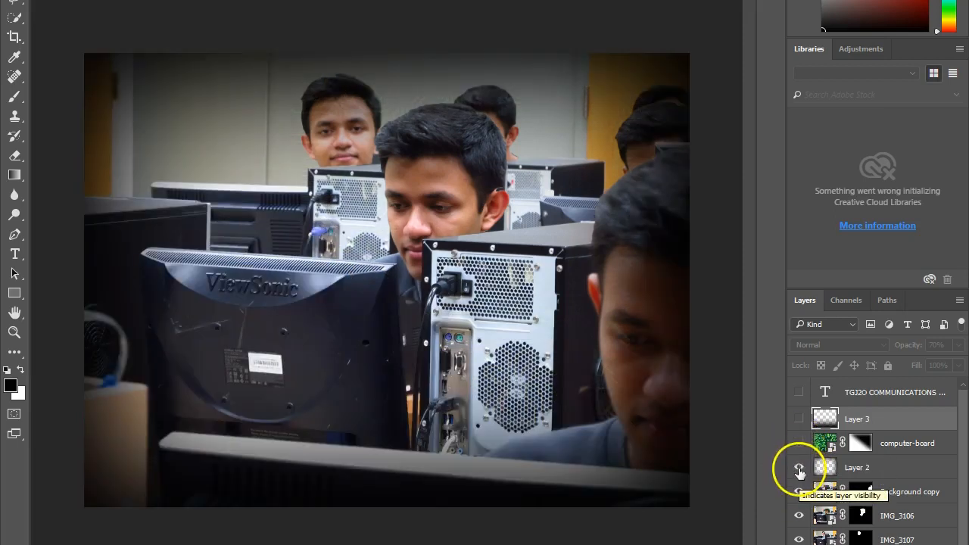
click(799, 469)
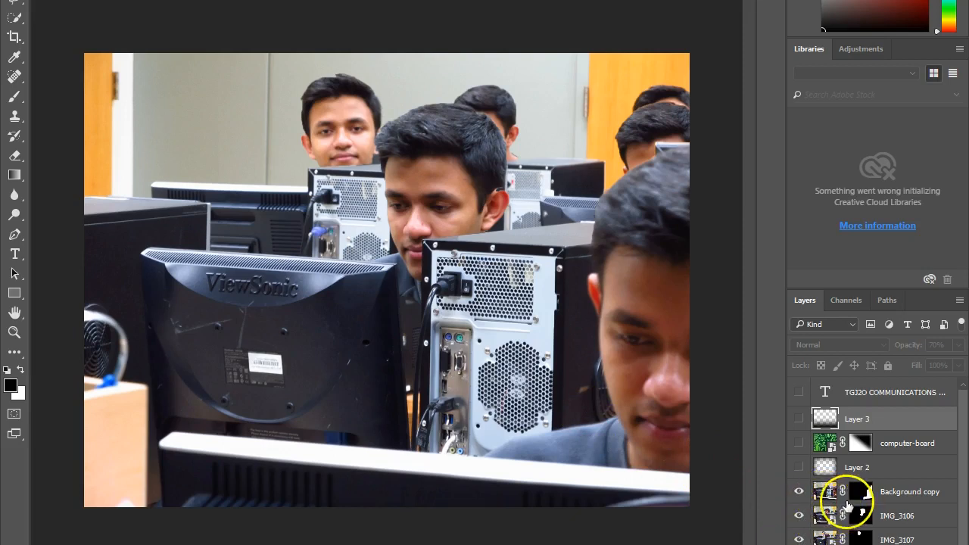
- Hide Background copy, IMG_3106, IMG_3107, IMG_3108 and the remaining photo layers in turn to examine how the composite is built
scroll(836, 501, down, 1)
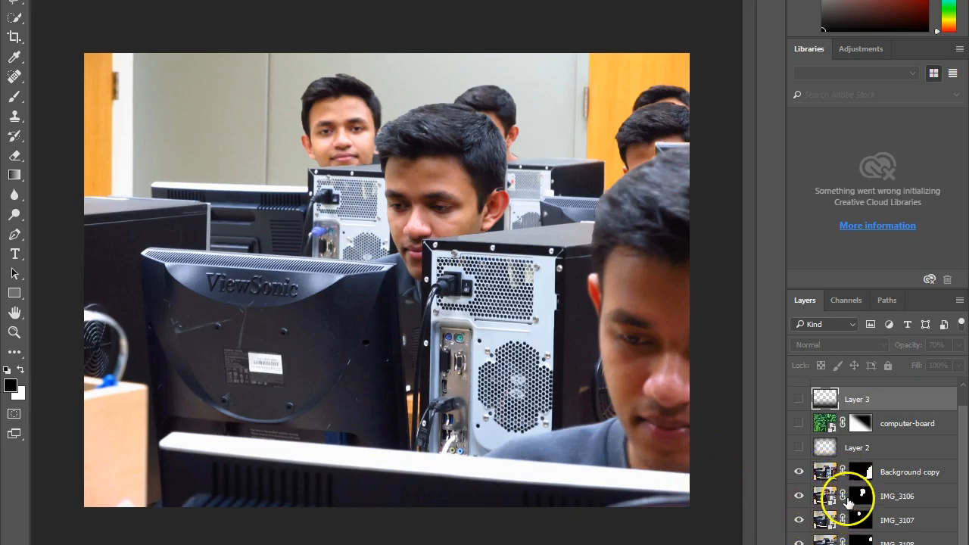
click(800, 472)
click(799, 496)
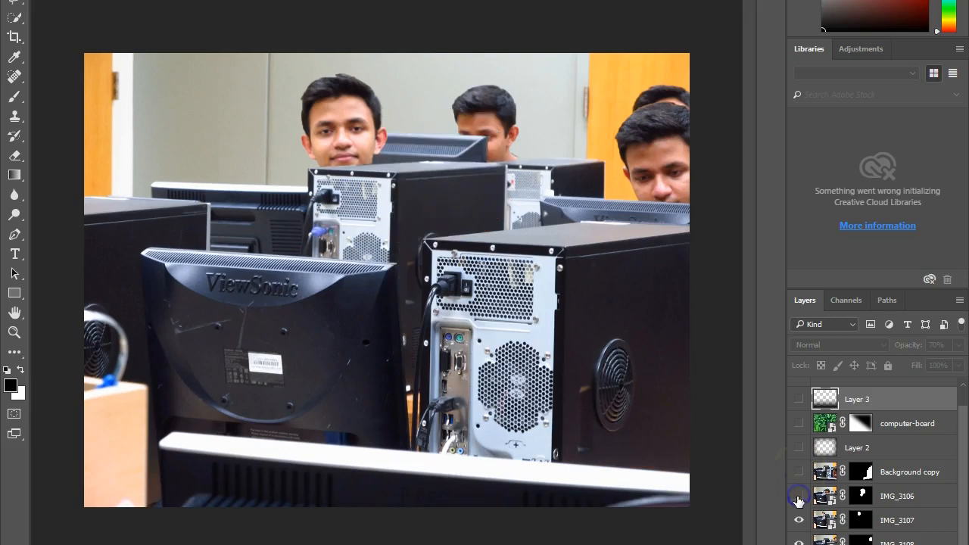
click(799, 522)
click(799, 543)
click(799, 544)
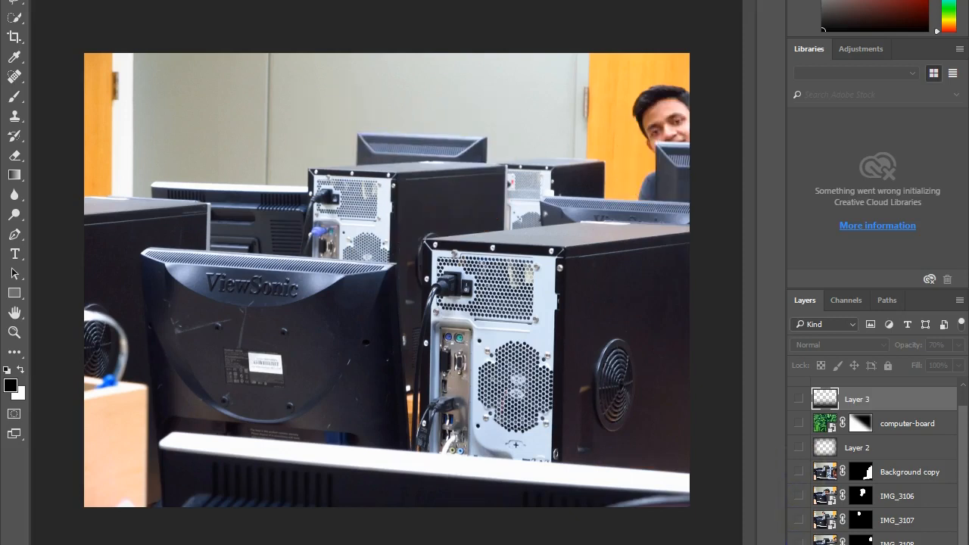
click(832, 543)
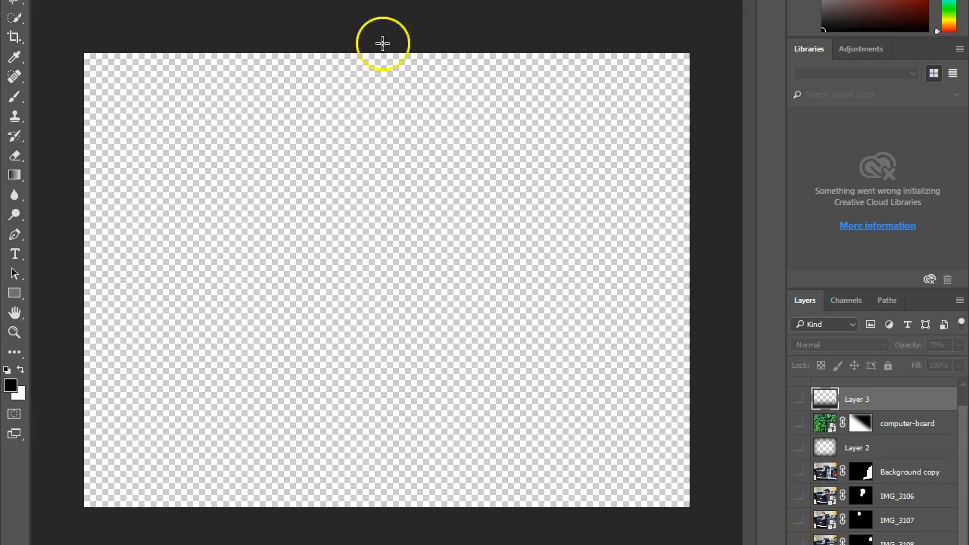
- Close the finished example documents without saving the changes to the masking exercise
key(ctrl+w)
click(500, 169)
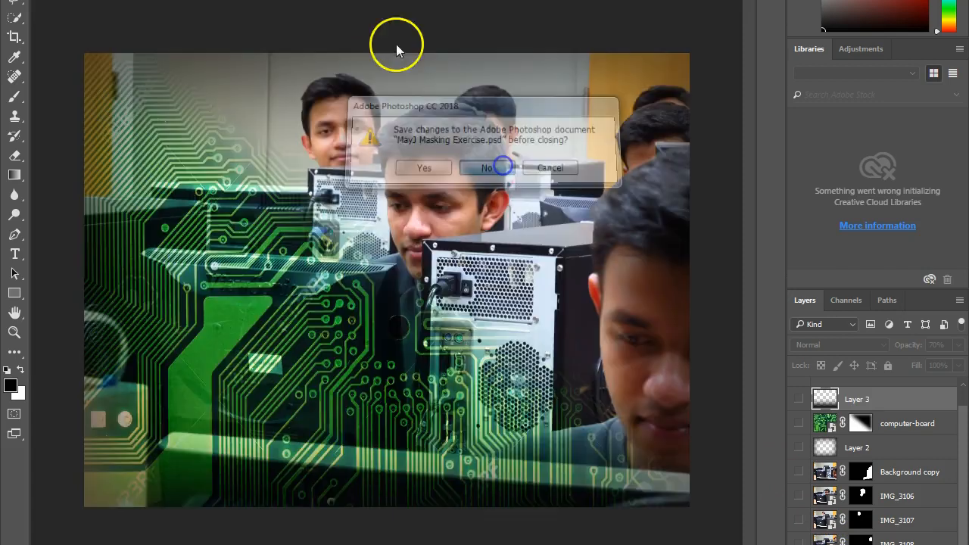
click(37, 0)
click(403, 38)
- Switch to the Layer Masks folder in File Explorer, move its window aside and look over photos IMG_3105.JPG to IMG_3110.JPG
key(alt+Tab)
key(alt+Tab)
drag(396, 39, 684, 134)
drag(677, 353, 595, 234)
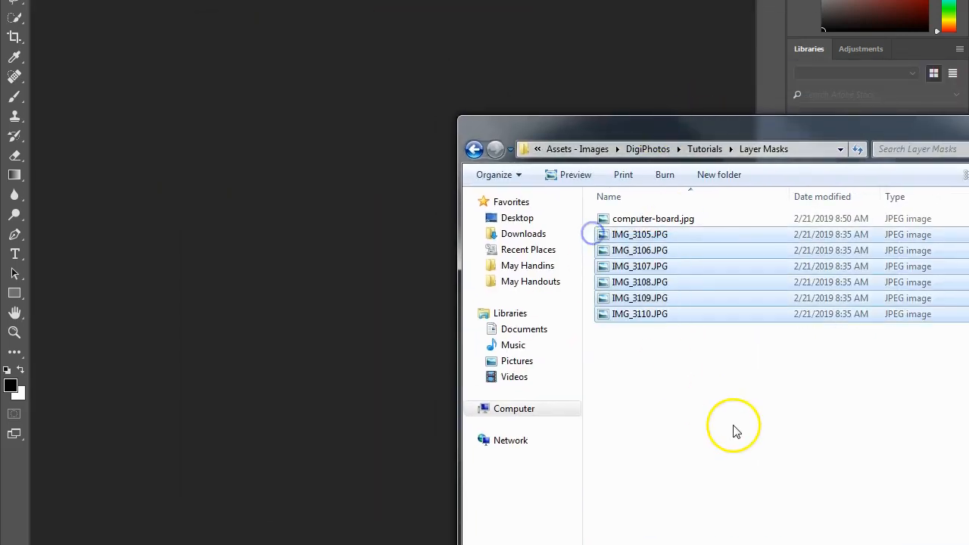
click(728, 423)
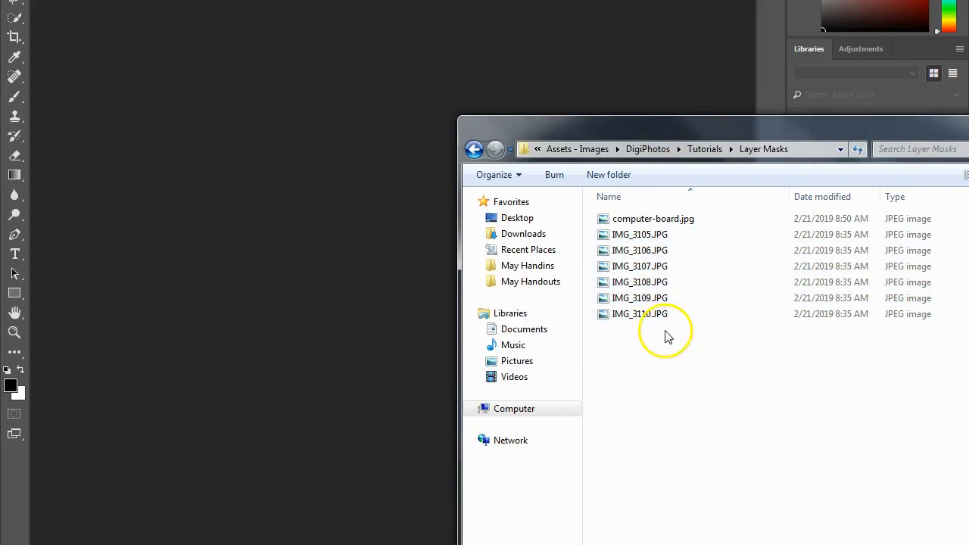
- Preview IMG_3110.JPG in an enlarged details pane and open it in Photoshop as the base document
click(647, 317)
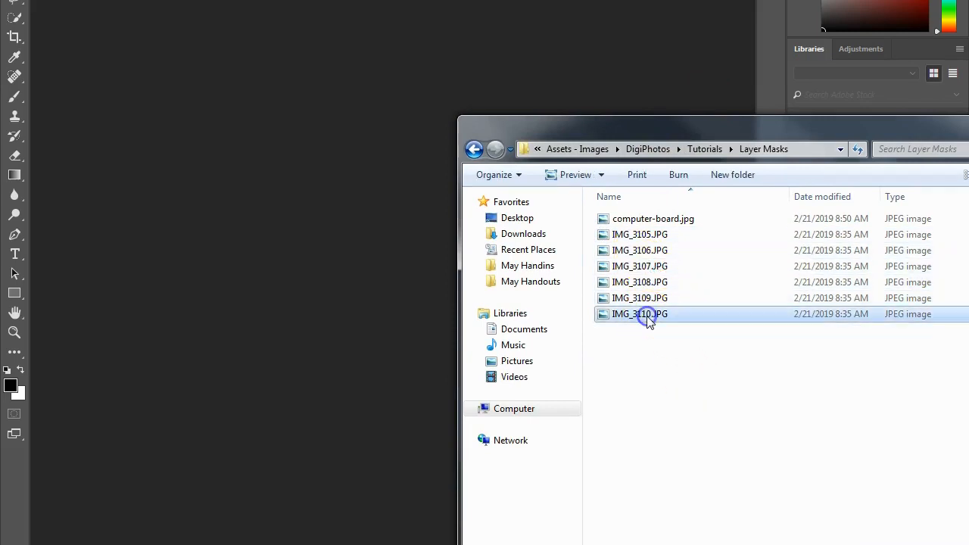
drag(662, 539, 667, 437)
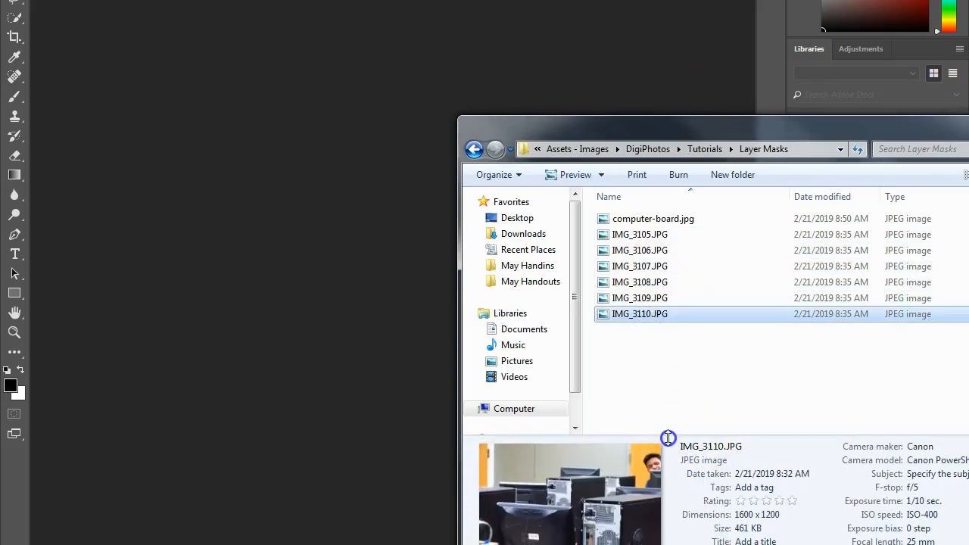
click(644, 335)
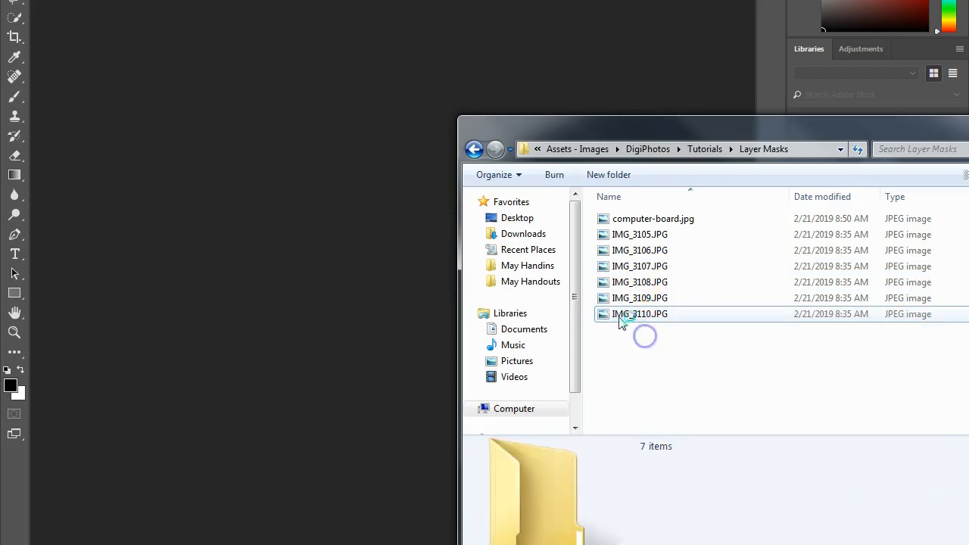
drag(619, 319, 308, 233)
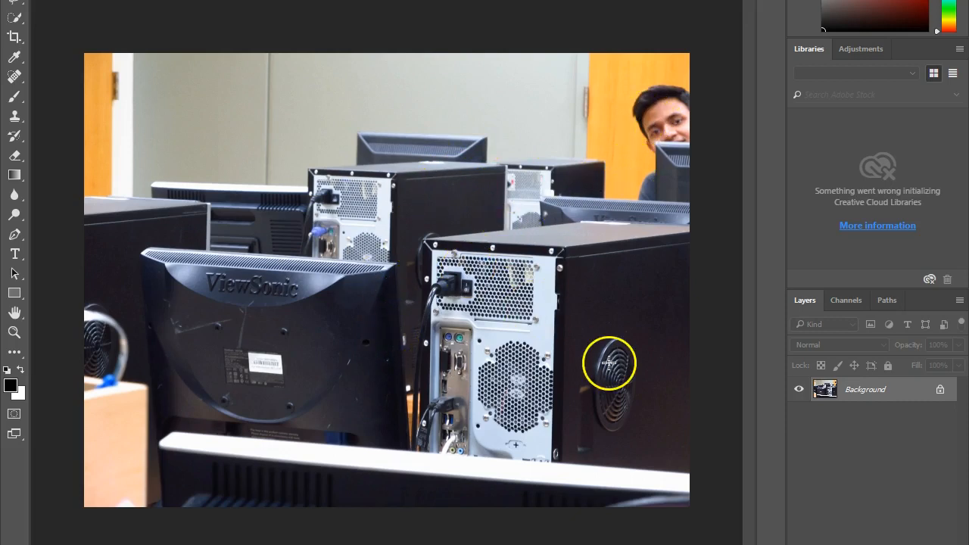
- Place photos IMG_3105.JPG to IMG_3109.JPG together from the Layer Masks folder into the open document
key(alt+Tab)
click(639, 298)
shift+click(639, 236)
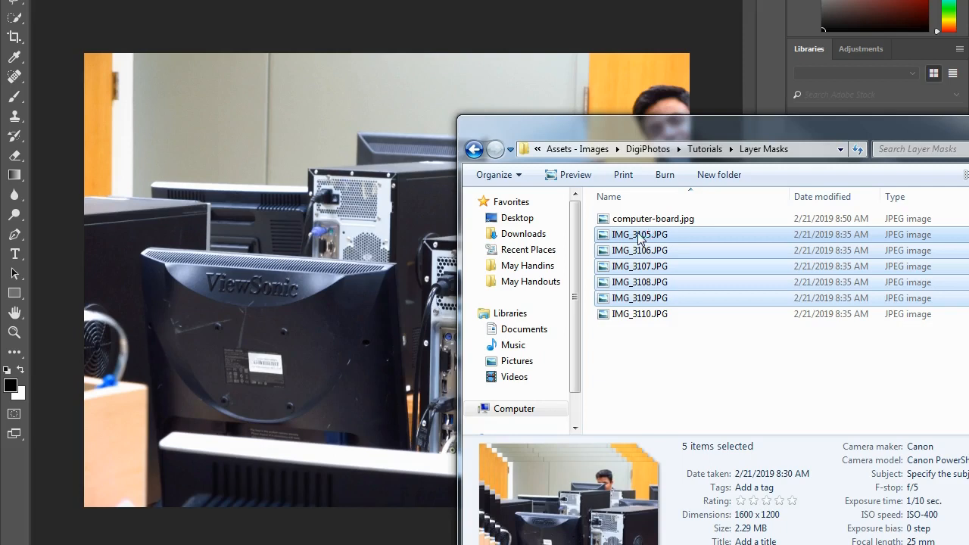
drag(667, 125, 762, 151)
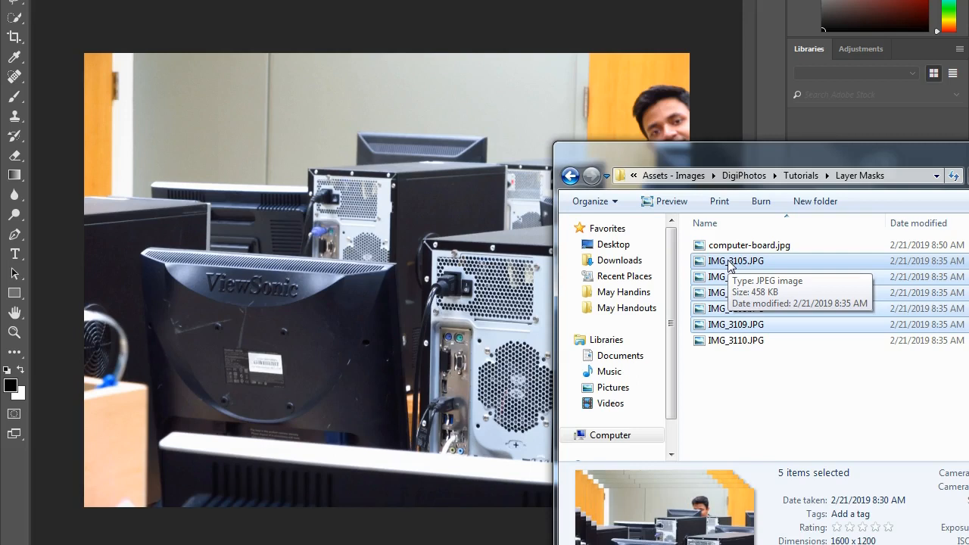
click(751, 362)
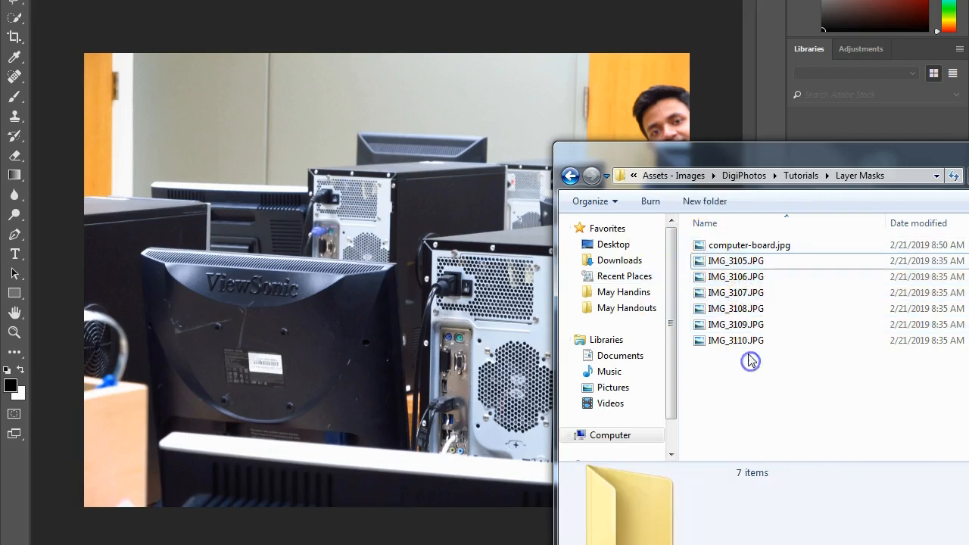
click(735, 262)
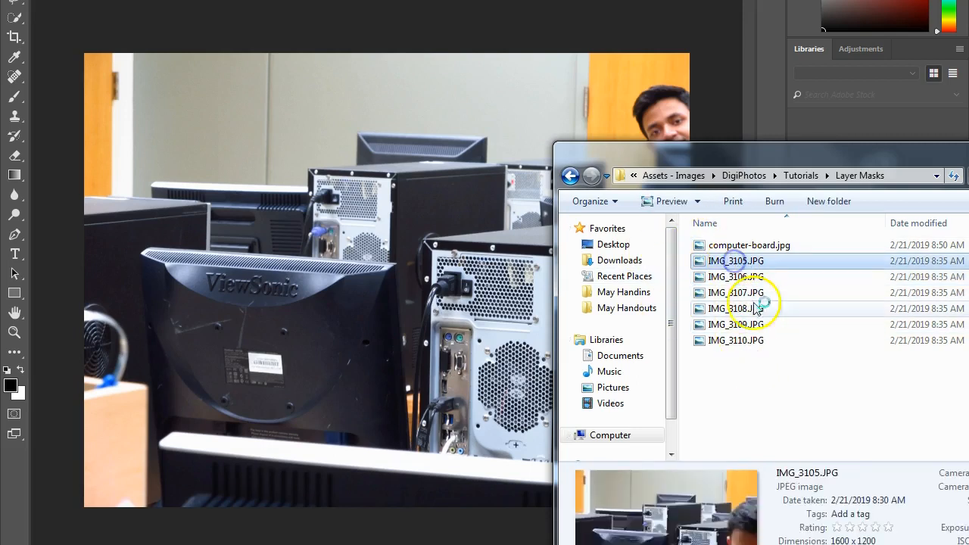
shift+click(744, 330)
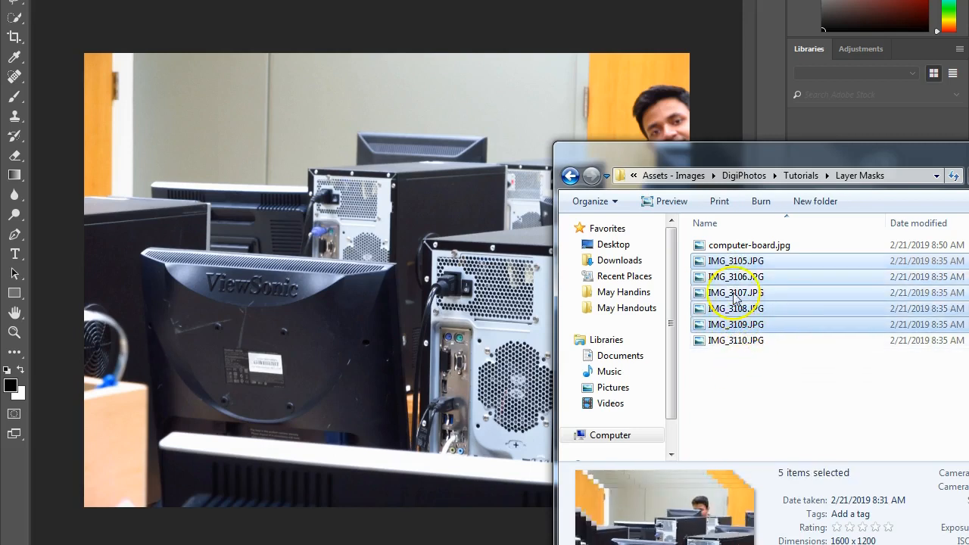
drag(725, 261, 384, 260)
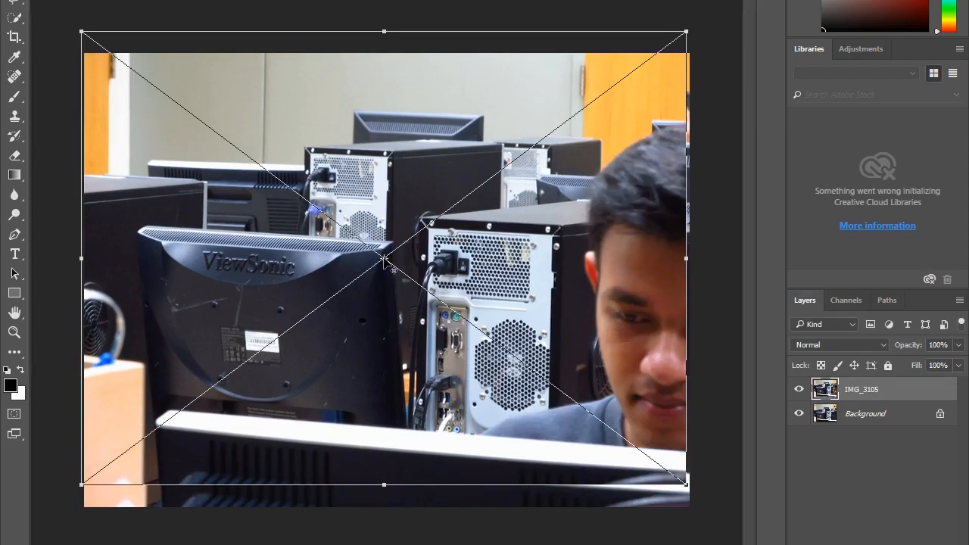
- Align each placed photo, IMG_3105 through IMG_3109, with the canvas edges and commit its placement
drag(340, 161, 344, 184)
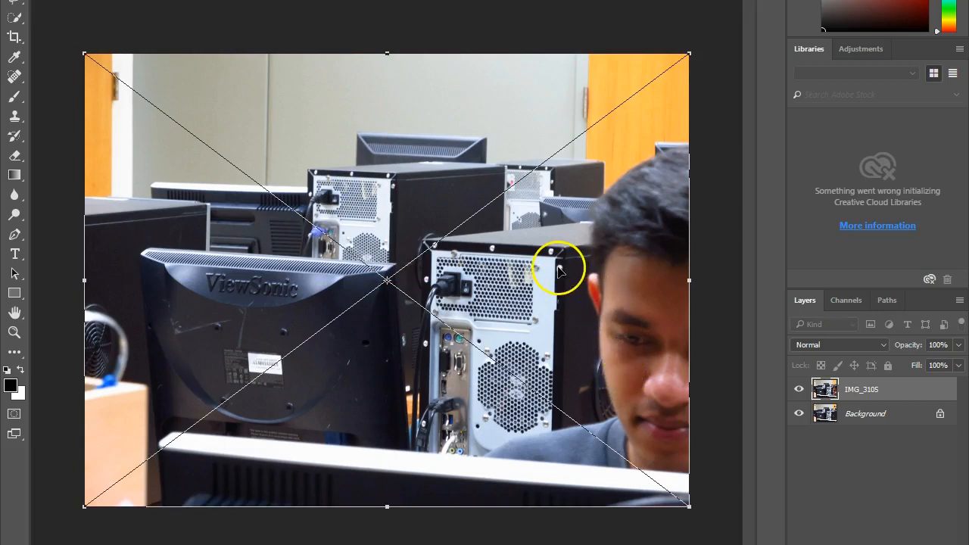
double_click(555, 305)
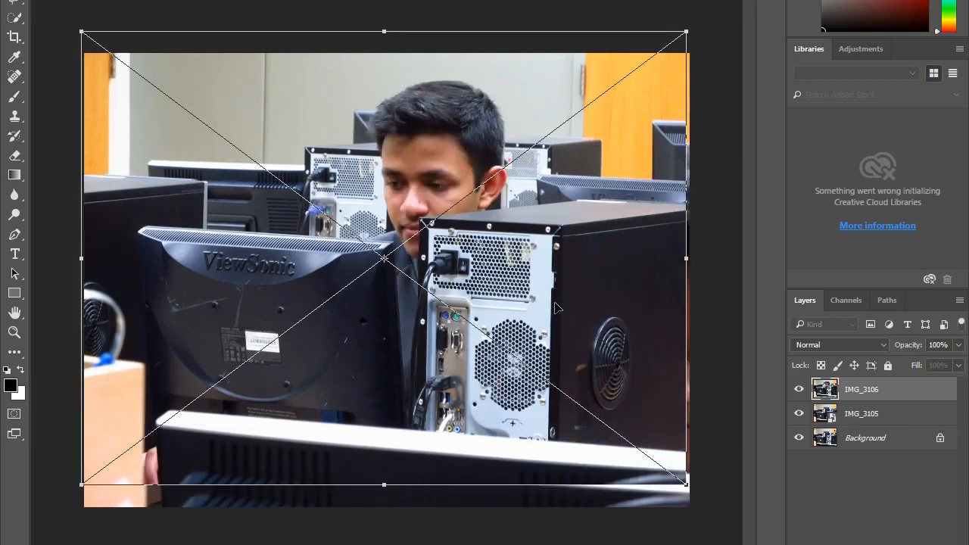
drag(526, 236, 529, 259)
double_click(556, 267)
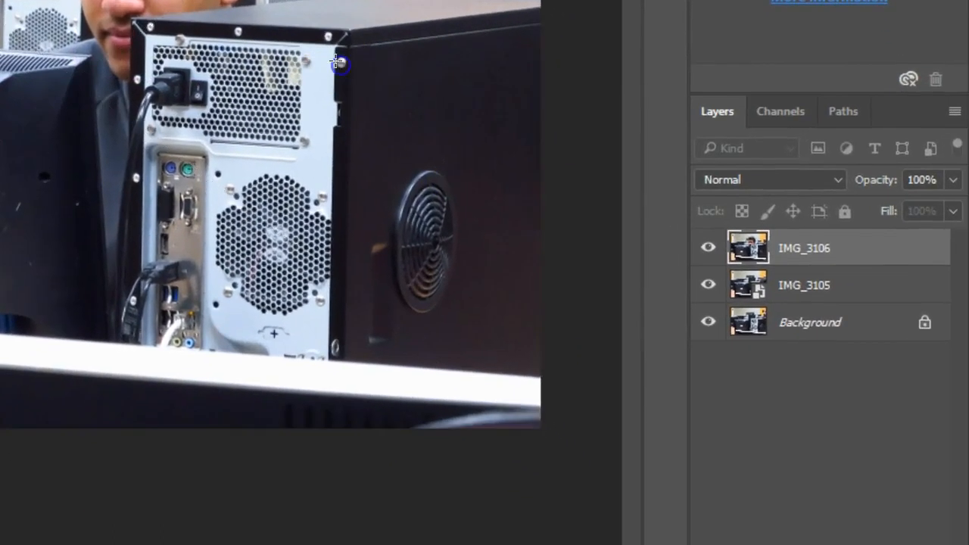
drag(338, 62, 348, 89)
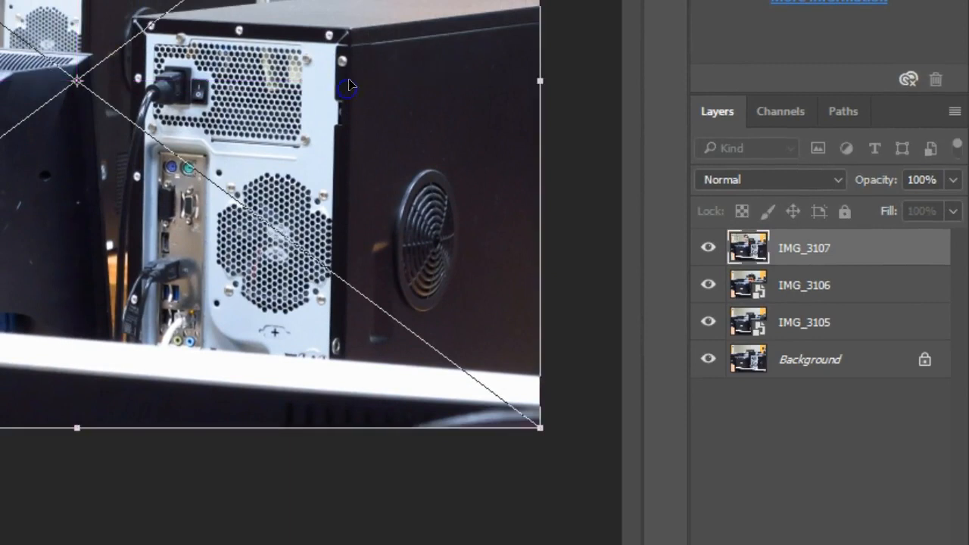
double_click(349, 75)
drag(342, 49, 347, 83)
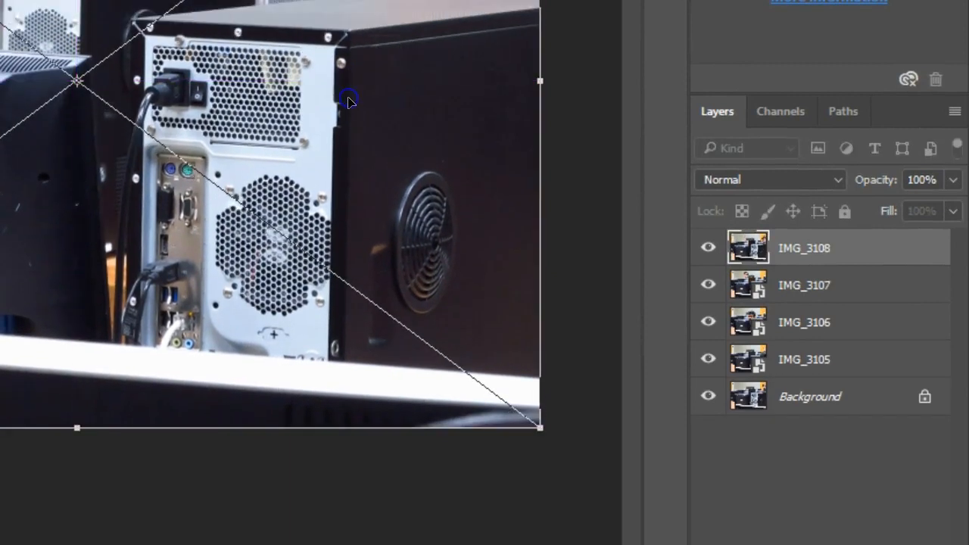
double_click(346, 83)
drag(338, 34, 338, 66)
double_click(349, 74)
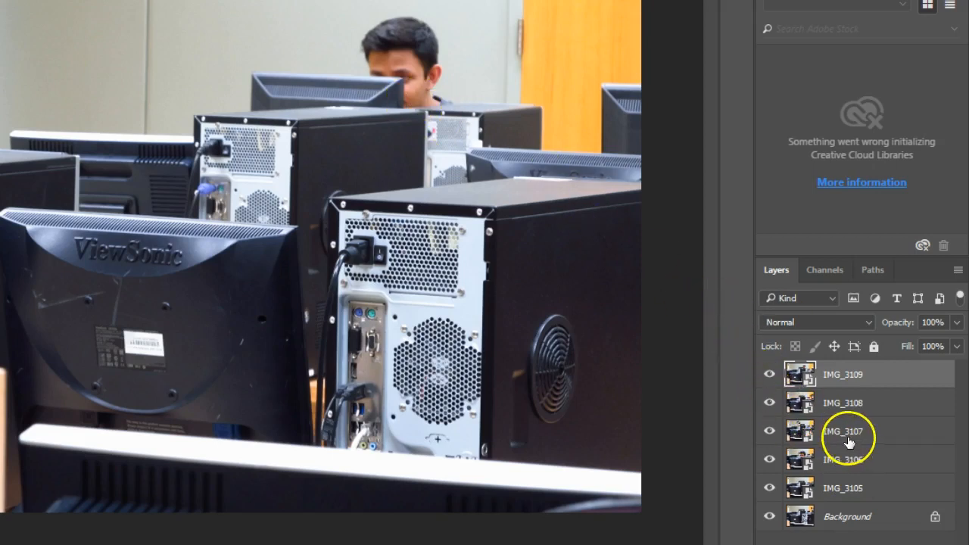
- Reorder the photo layers from top to bottom as IMG_3105, IMG_3106, IMG_3107, IMG_3108, IMG_3109, above Background
click(850, 491)
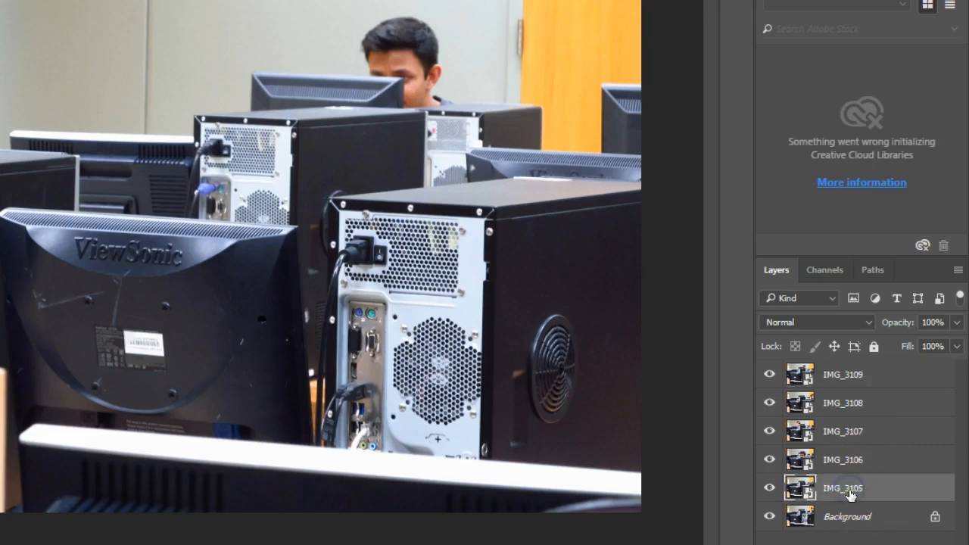
drag(848, 489, 845, 366)
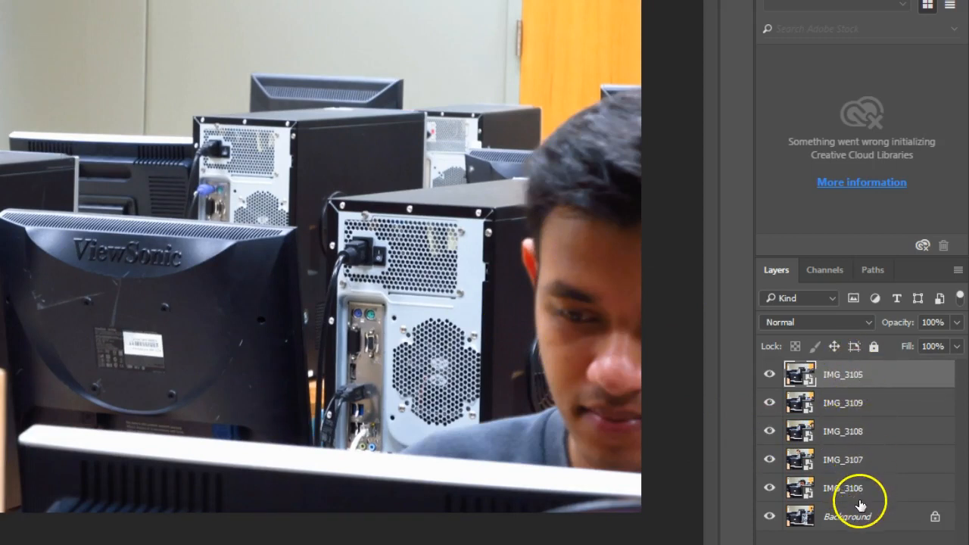
drag(856, 489, 856, 400)
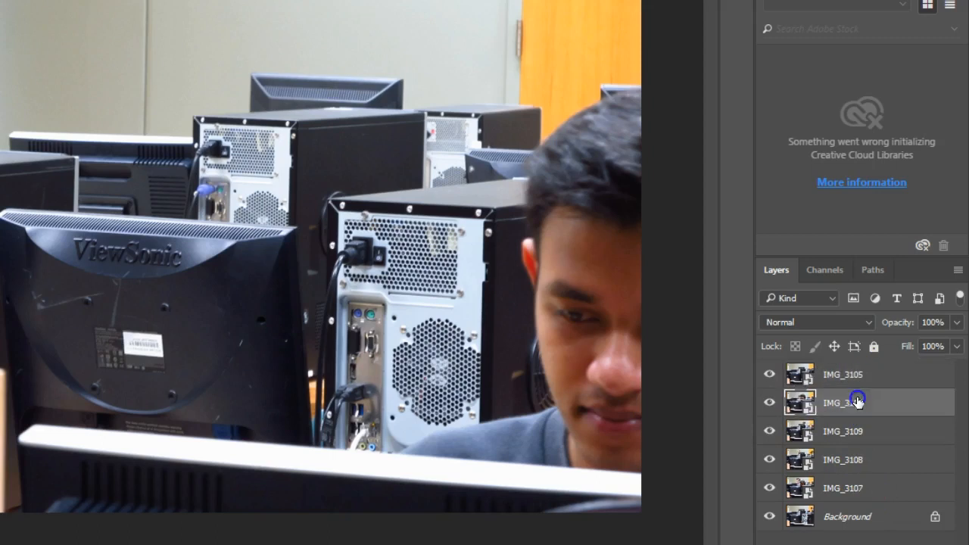
click(770, 374)
click(769, 374)
drag(843, 490, 854, 421)
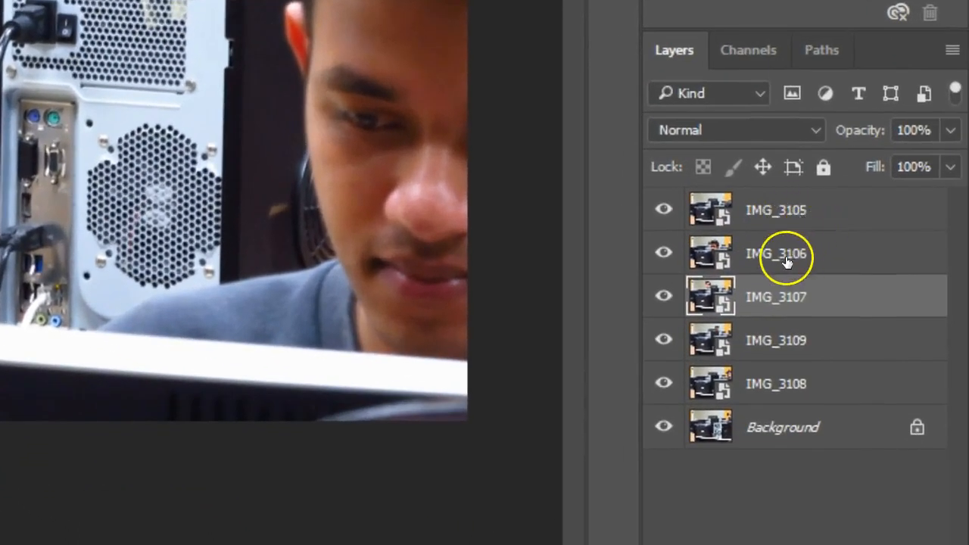
drag(791, 381, 796, 331)
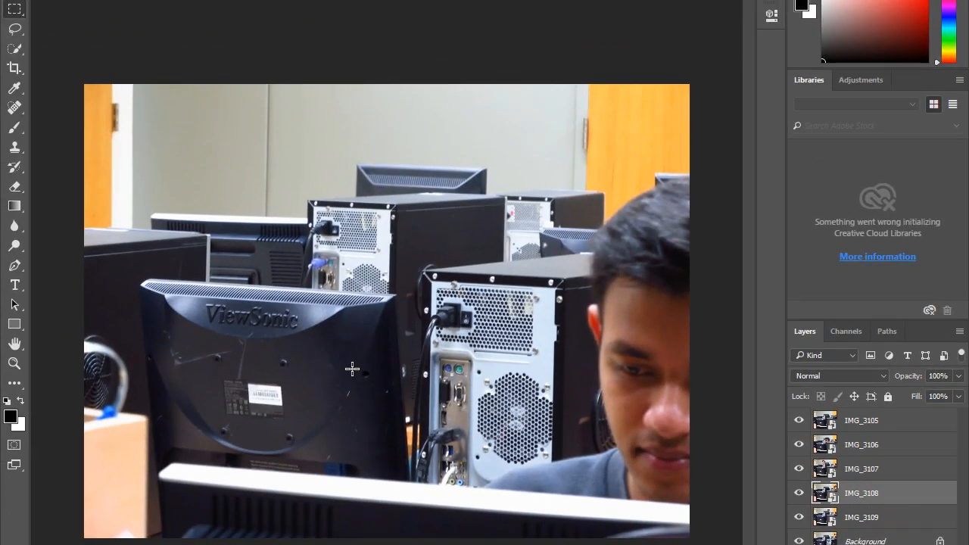
- Select the IMG_3105 layer and check the photos beneath by temporarily hiding IMG_3105, IMG_3106 and IMG_3107
click(476, 325)
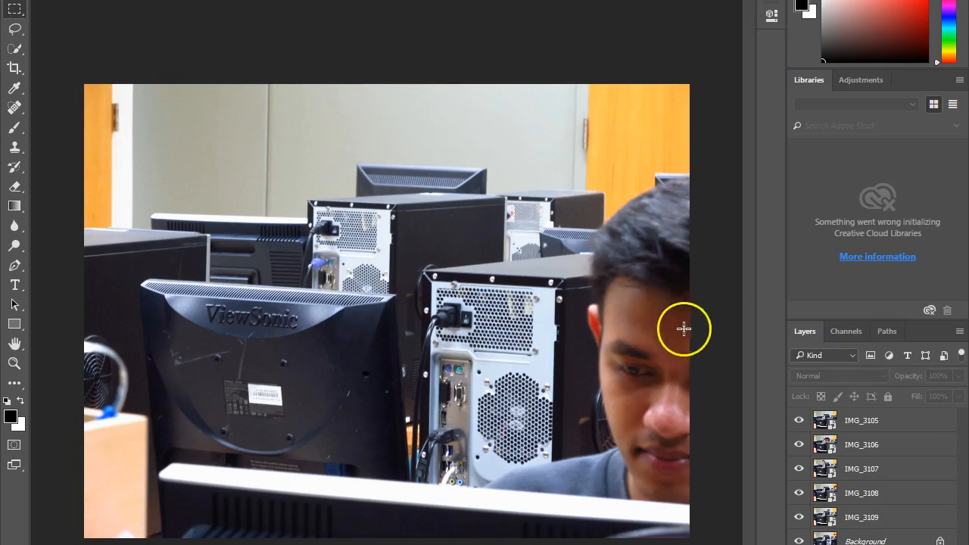
click(866, 428)
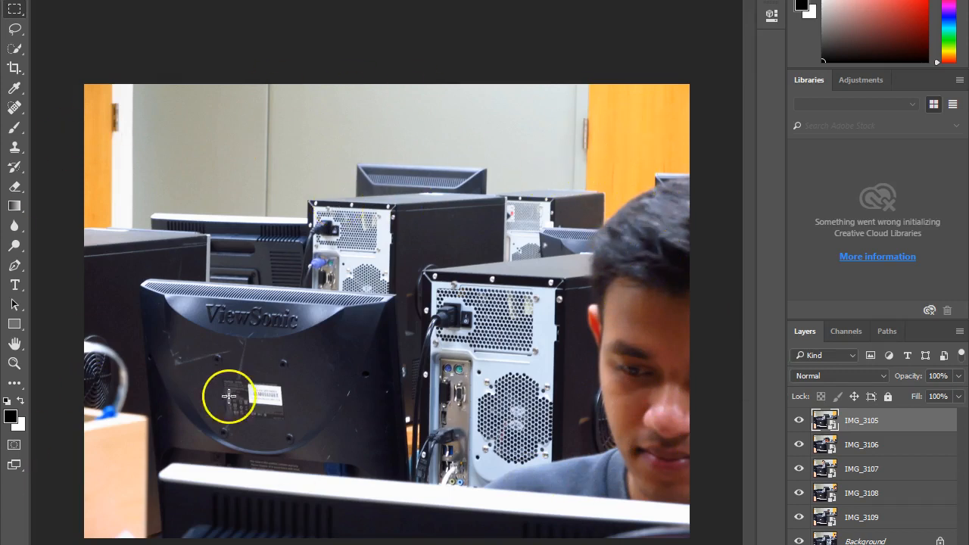
click(798, 419)
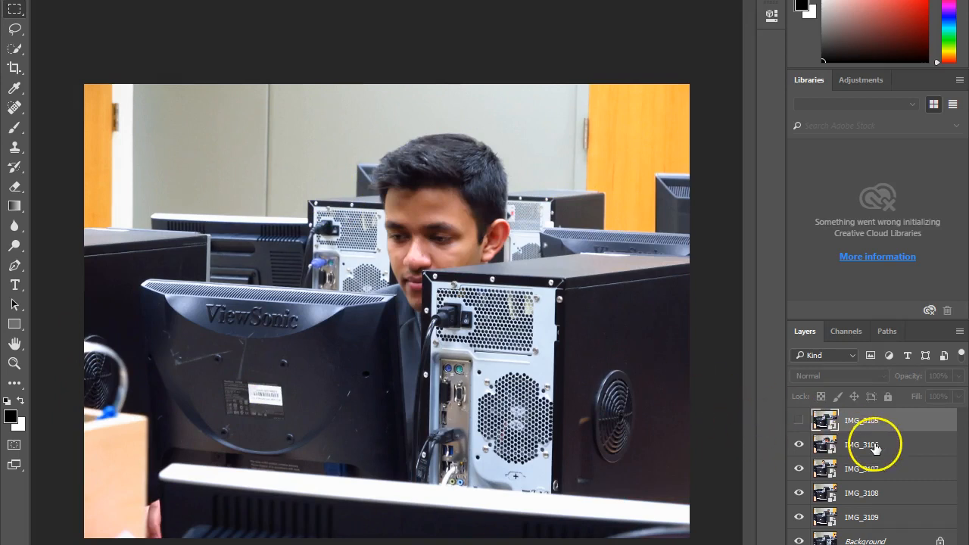
click(799, 445)
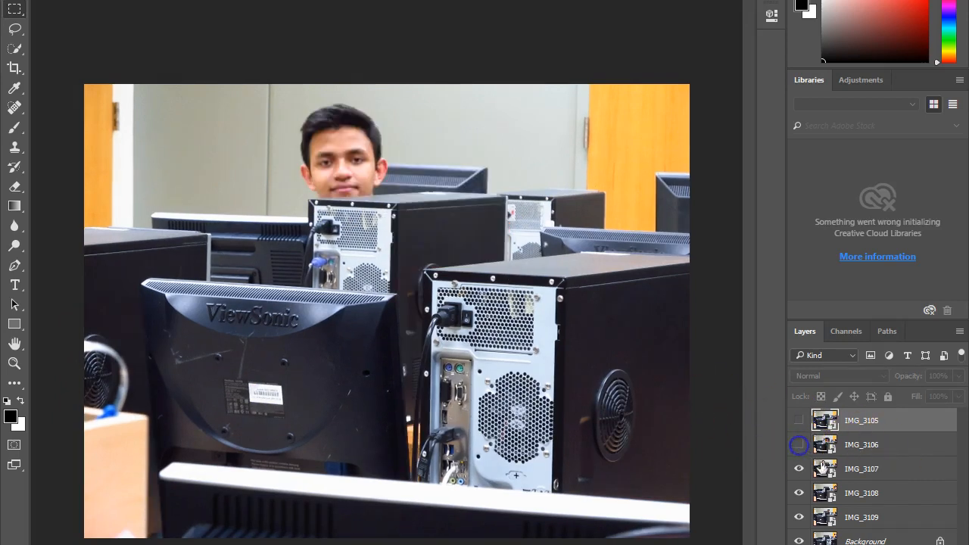
click(799, 468)
drag(798, 468, 798, 421)
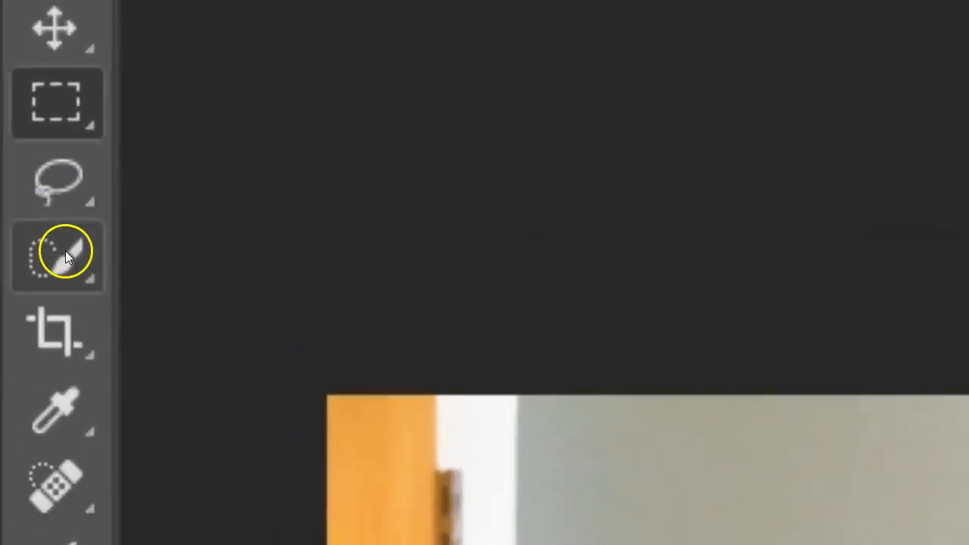
- Quick-select the foreground student and the area around his shoulder on IMG_3105 and turn the selection into a layer mask
click(60, 250)
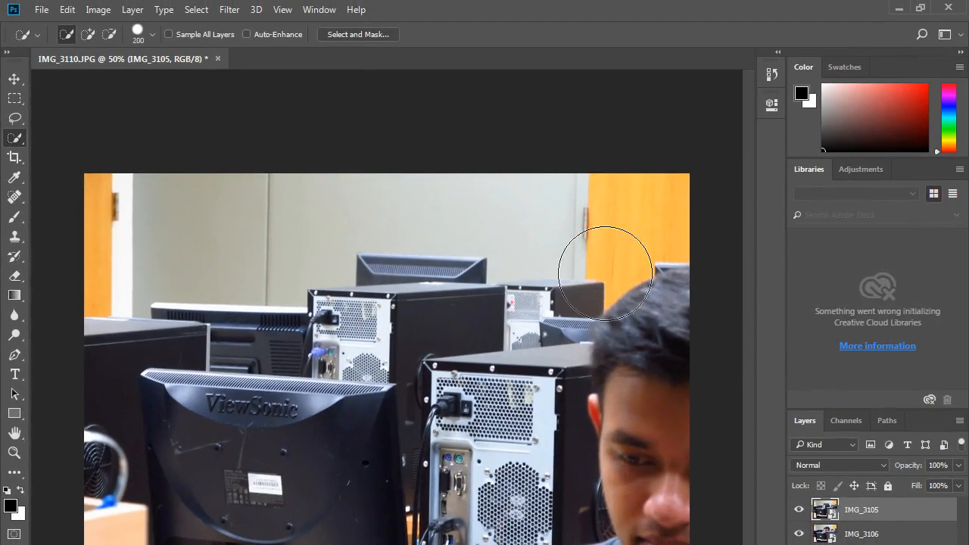
mouse_move(607, 281)
mouse_down()
mouse_move(656, 340)
mouse_move(662, 333)
mouse_move(644, 353)
mouse_up()
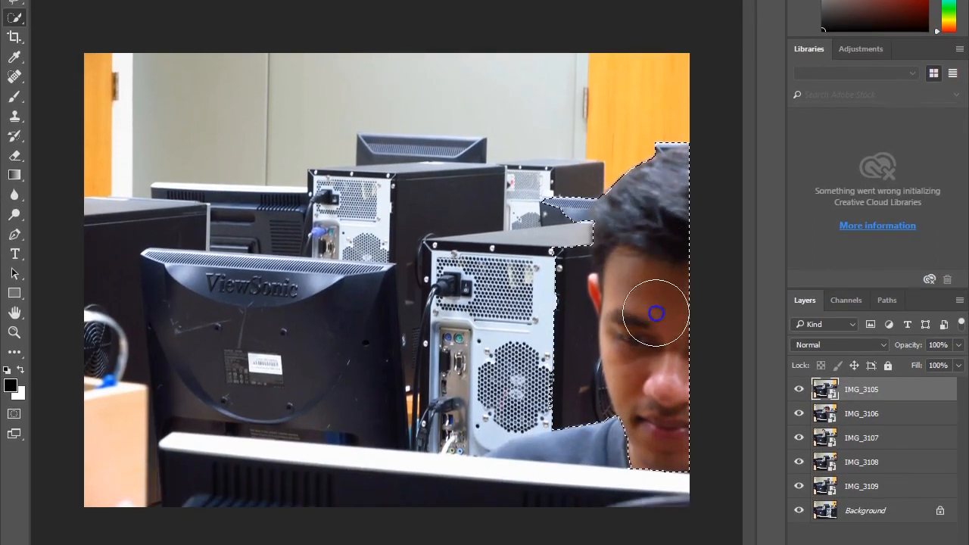
drag(656, 313, 664, 409)
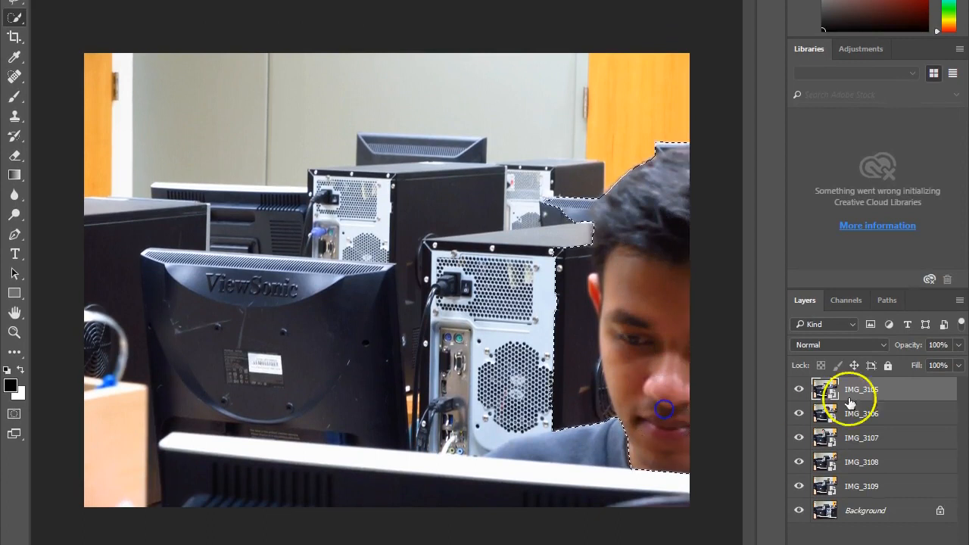
mouse_move(669, 247)
mouse_down()
mouse_move(668, 343)
mouse_move(640, 470)
mouse_move(598, 467)
mouse_up()
drag(534, 473, 519, 465)
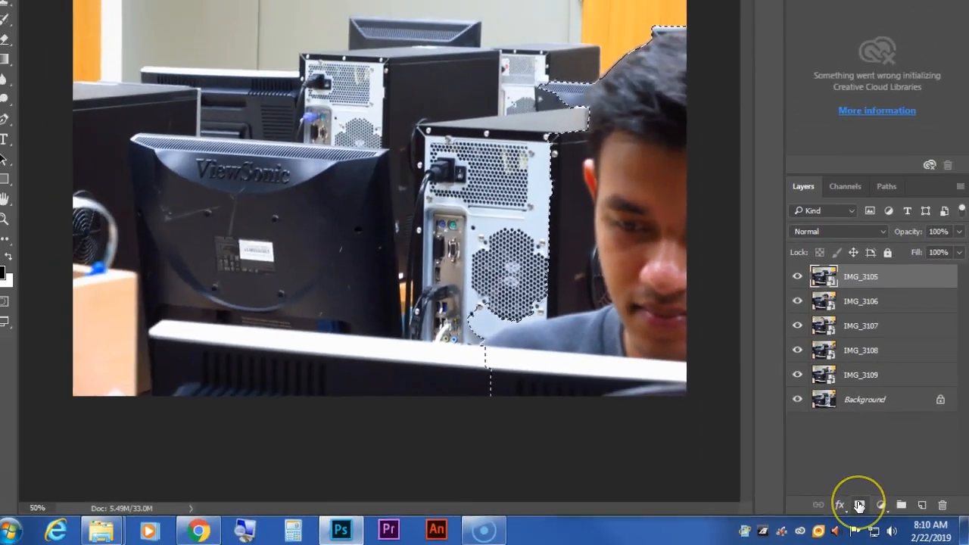
click(859, 506)
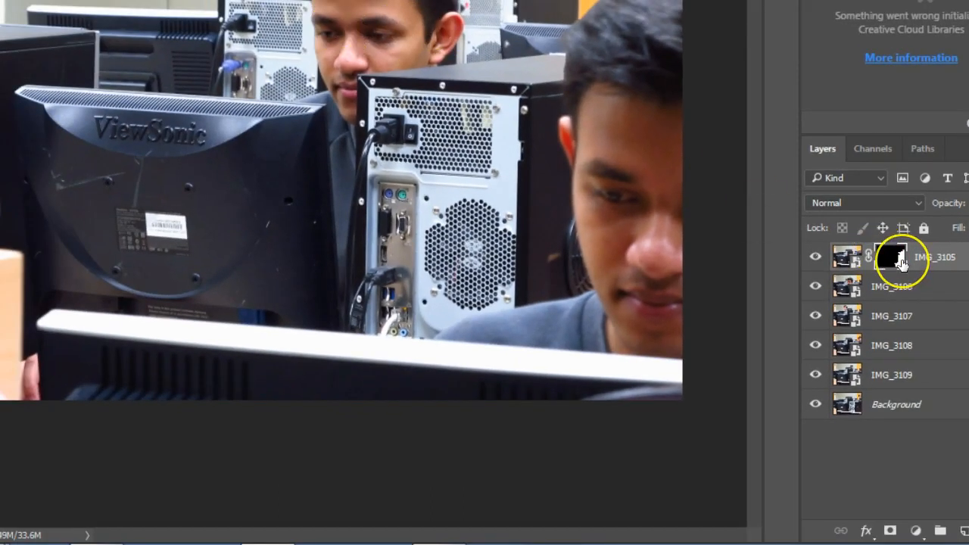
- Toggle the masked IMG_3105 layer off and on to compare the composite with and without it
click(816, 257)
click(816, 257)
click(816, 257)
click(815, 258)
click(816, 257)
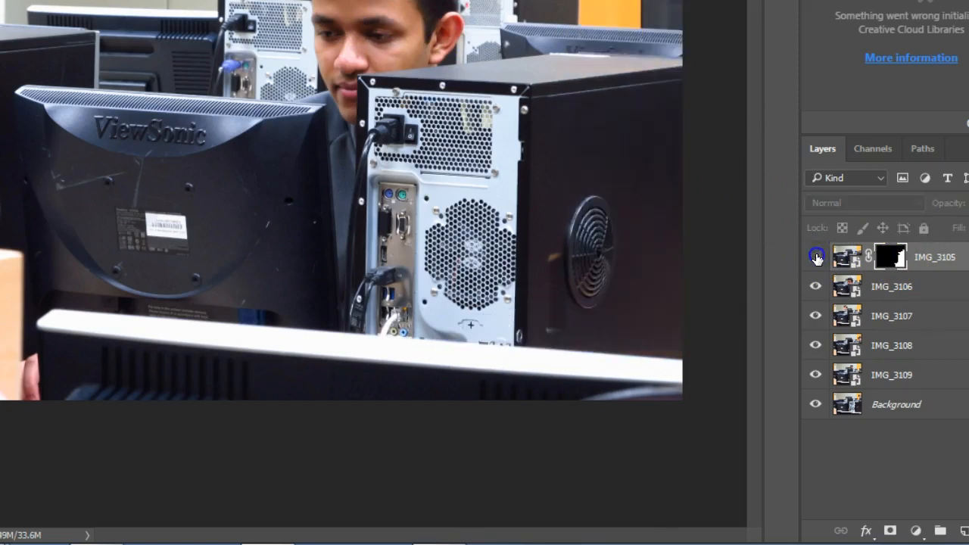
click(816, 258)
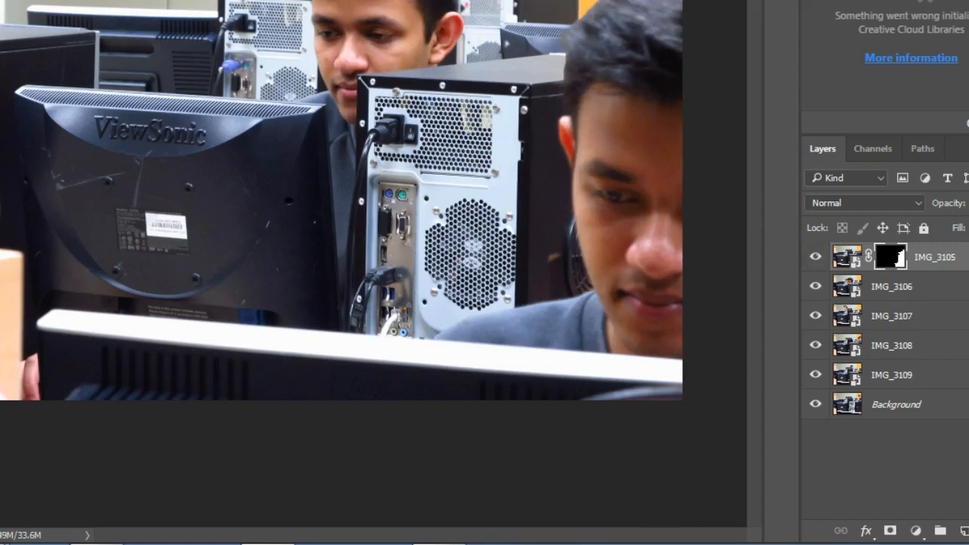
- Quick-select the student's head and body behind the computers on the IMG_3106 layer
click(910, 289)
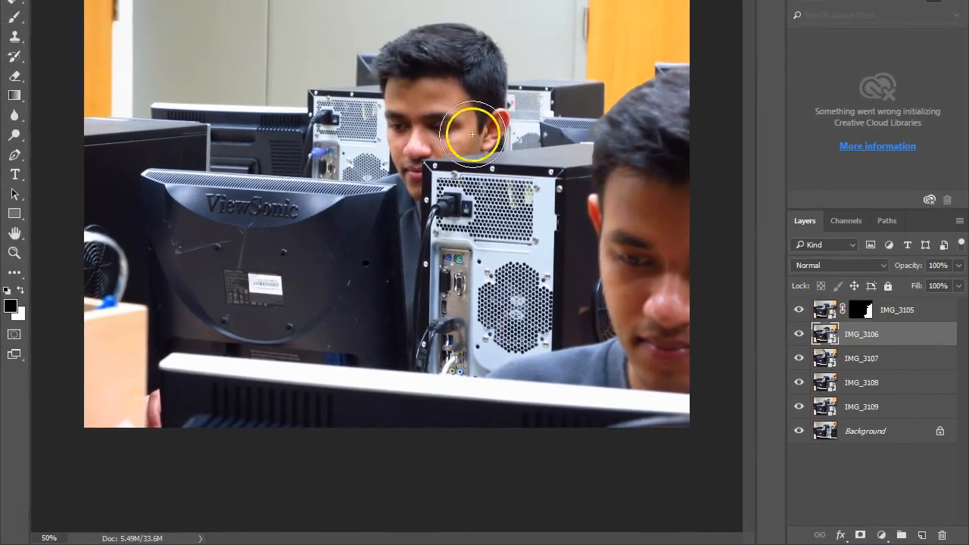
mouse_move(473, 134)
mouse_down()
mouse_move(447, 84)
mouse_move(430, 199)
mouse_move(411, 227)
mouse_move(407, 214)
mouse_move(379, 219)
mouse_move(455, 237)
mouse_move(447, 231)
mouse_move(424, 260)
mouse_move(415, 334)
mouse_up()
drag(452, 135, 450, 135)
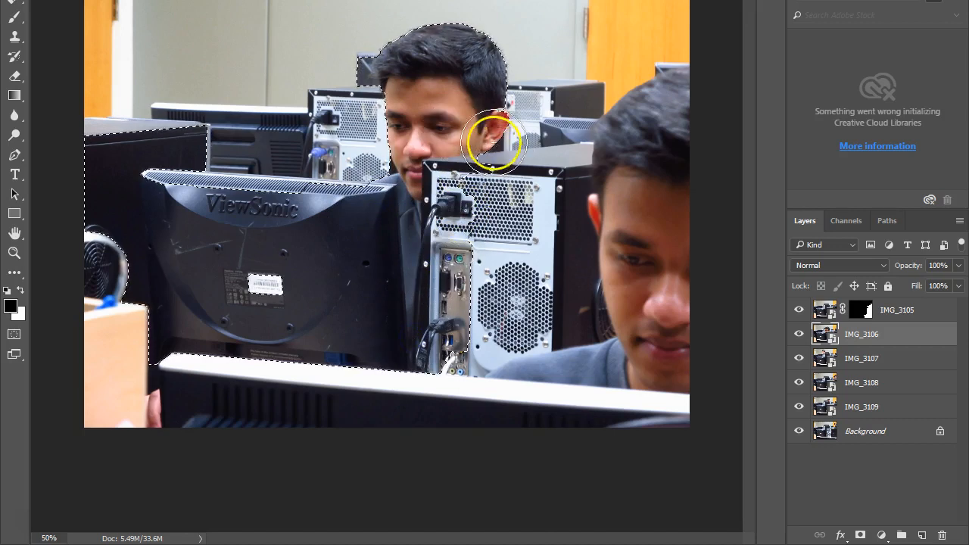
- Refine the IMG_3106 selection around the student's ear at 300% zoom with a smaller Quick Selection brush
ctrl+click(502, 120)
ctrl+click(506, 121)
ctrl+click(506, 121)
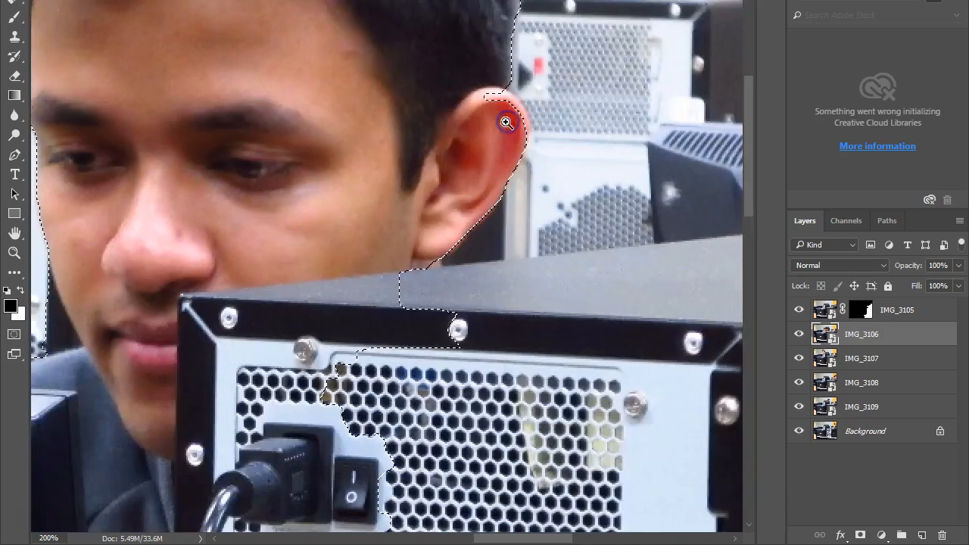
ctrl+click(506, 122)
mouse_move(515, 129)
mouse_down()
mouse_move(477, 77)
mouse_move(516, 100)
mouse_move(524, 144)
mouse_move(492, 101)
mouse_up()
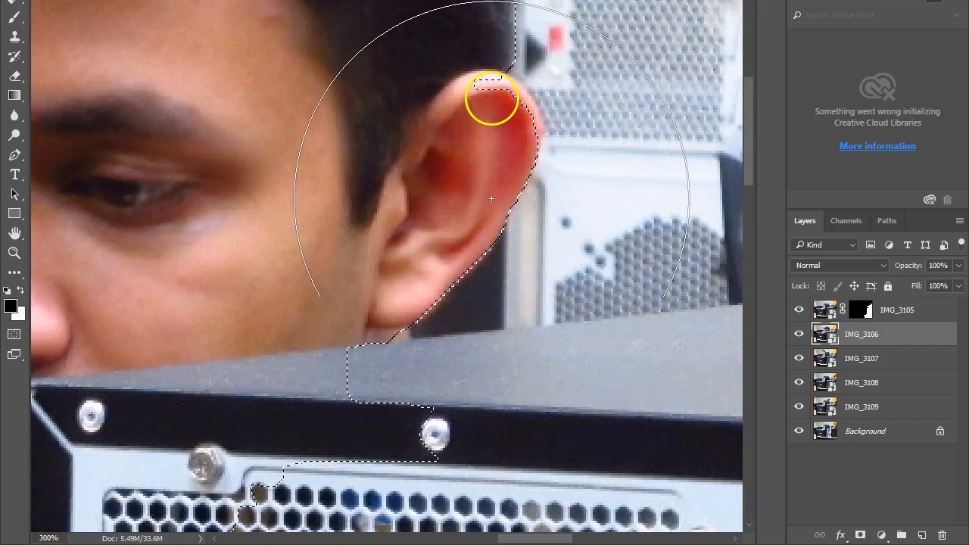
key(bracketleft)
key(bracketleft)
key(bracketleft)
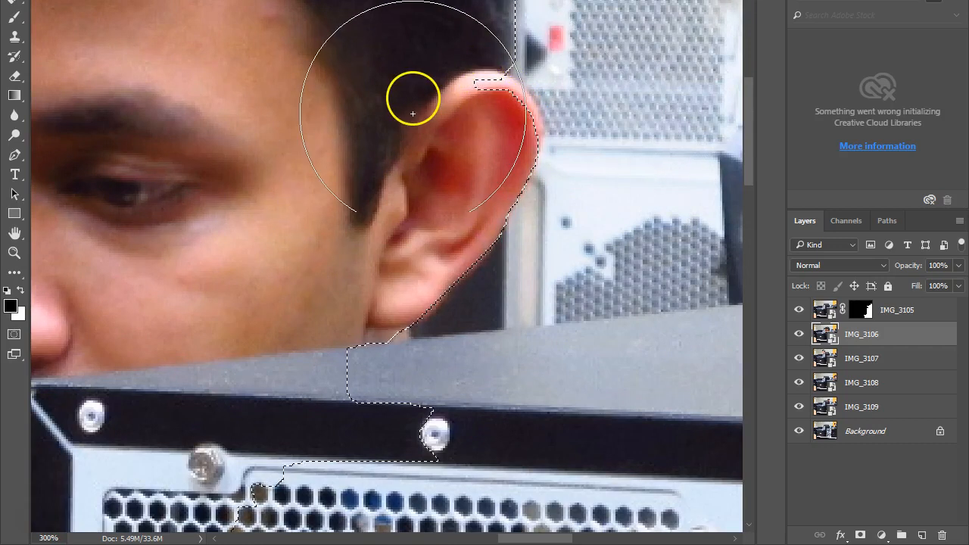
key(bracketleft)
key(bracketleft)
key(bracketleft)
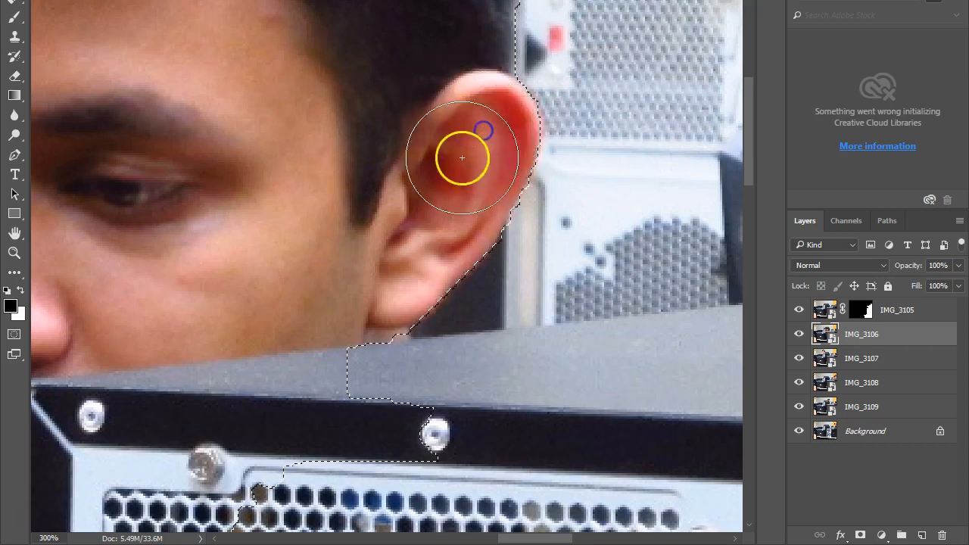
scroll(451, 149, up, 2)
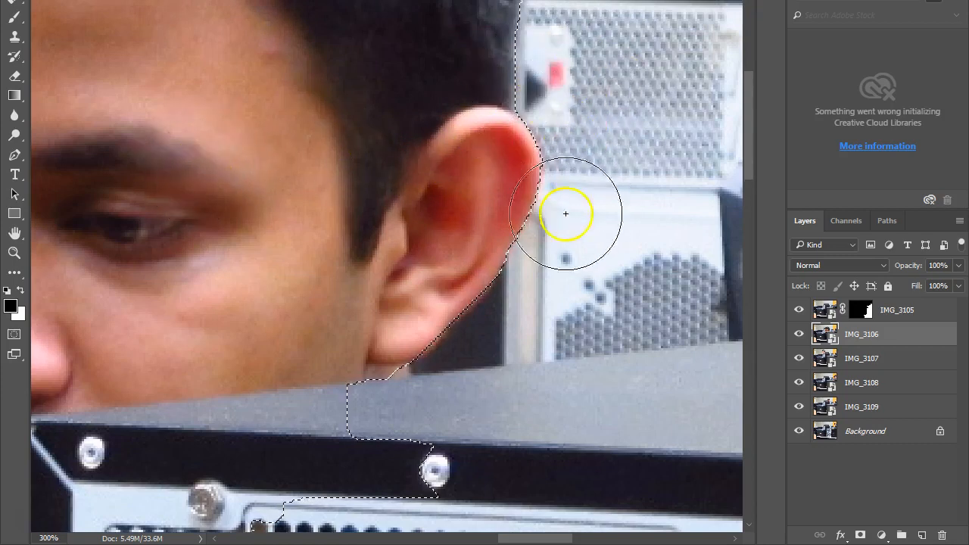
scroll(424, 273, down, 4)
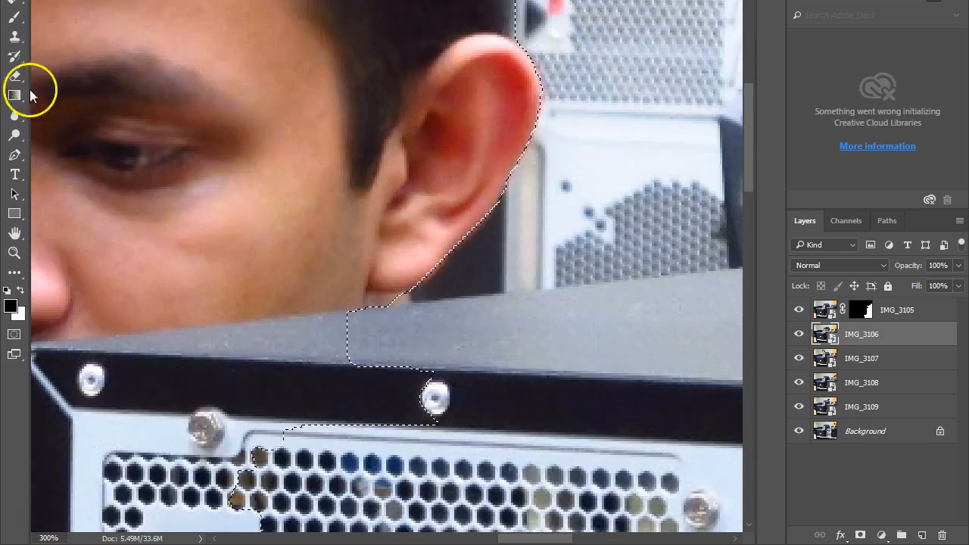
- Add a layer mask to IMG_3106 from the refined selection, with the whole image fitted in view
double_click(15, 234)
click(535, 64)
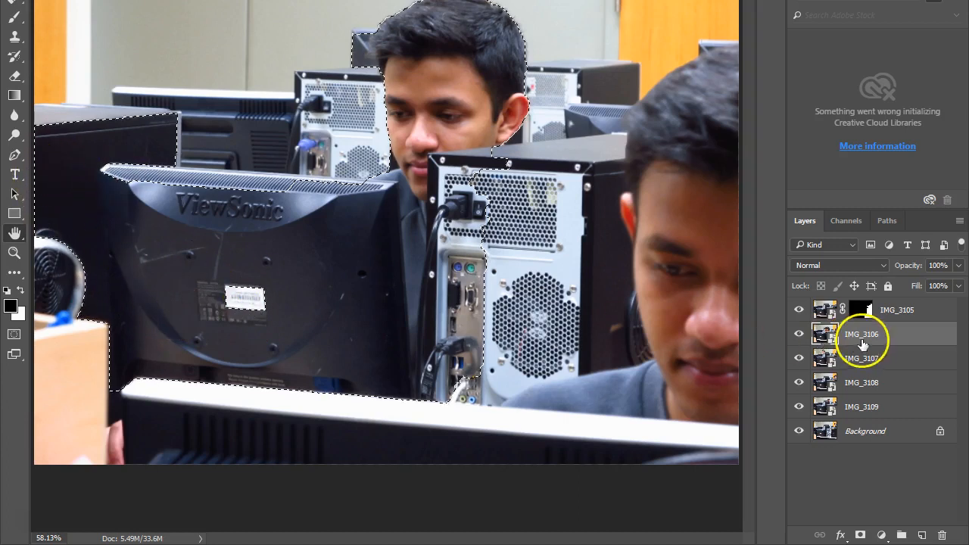
click(861, 535)
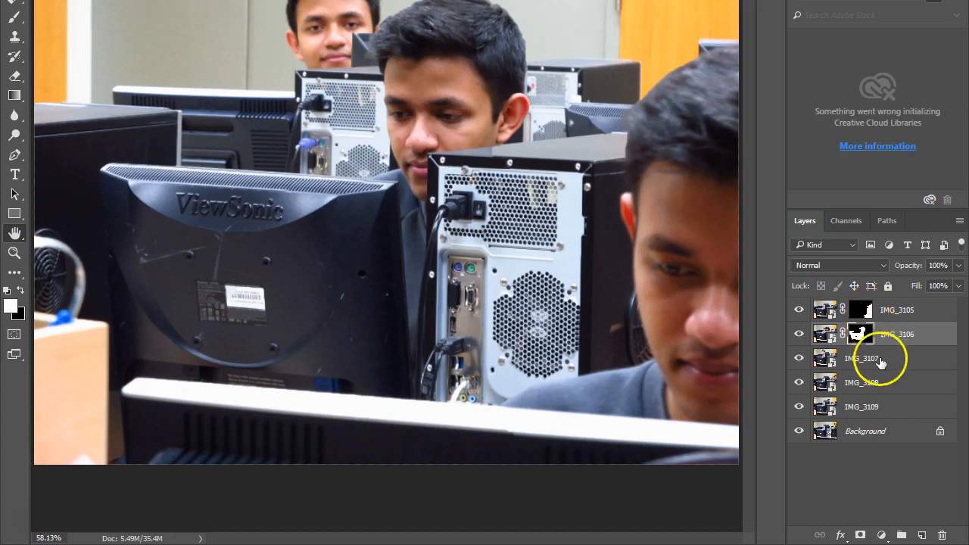
- Quick-select the student's head against the back wall on IMG_3107 and mask the layer to that selection
click(880, 362)
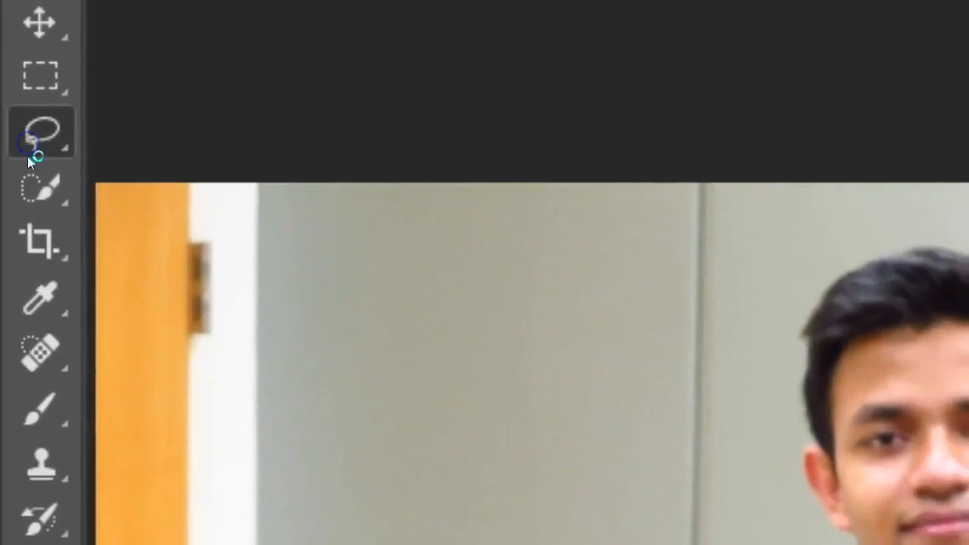
click(38, 171)
drag(328, 64, 333, 115)
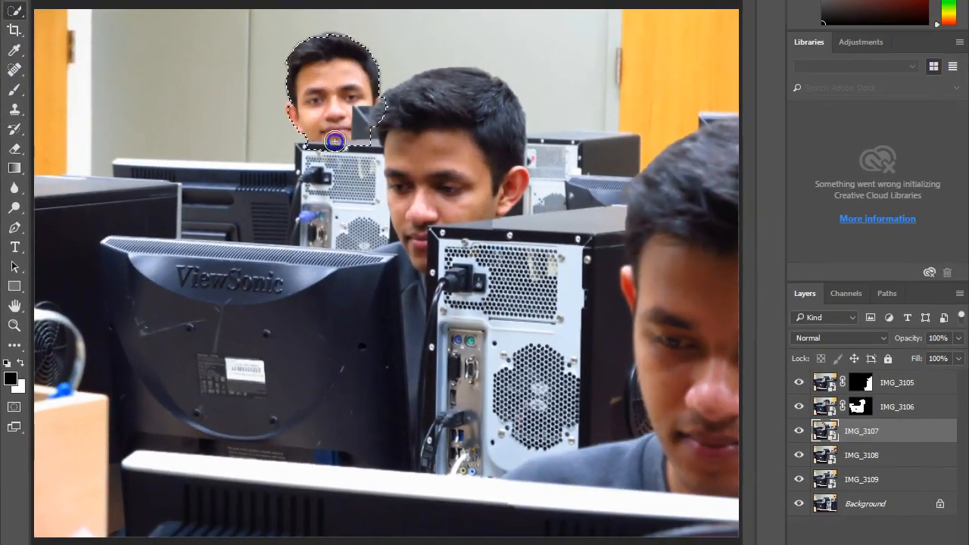
drag(338, 171, 339, 174)
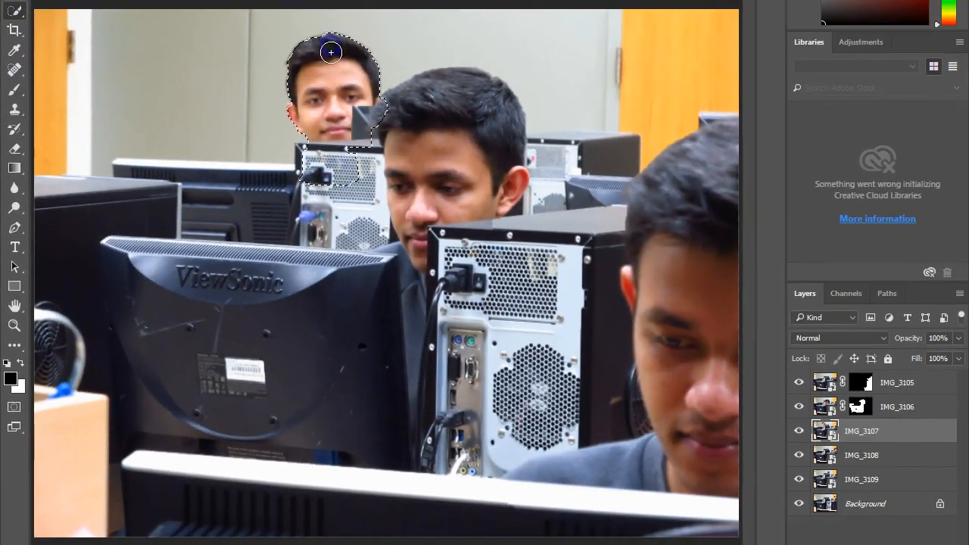
drag(319, 47, 333, 65)
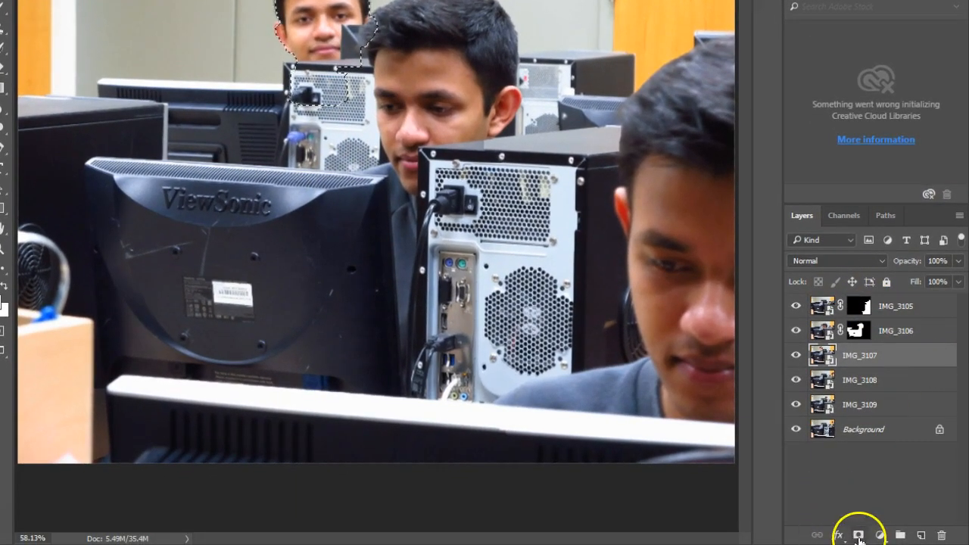
click(858, 535)
- Quick-select the student's partly hidden head near the orange door on IMG_3108 and add a layer mask from it
click(863, 381)
drag(687, 57, 691, 15)
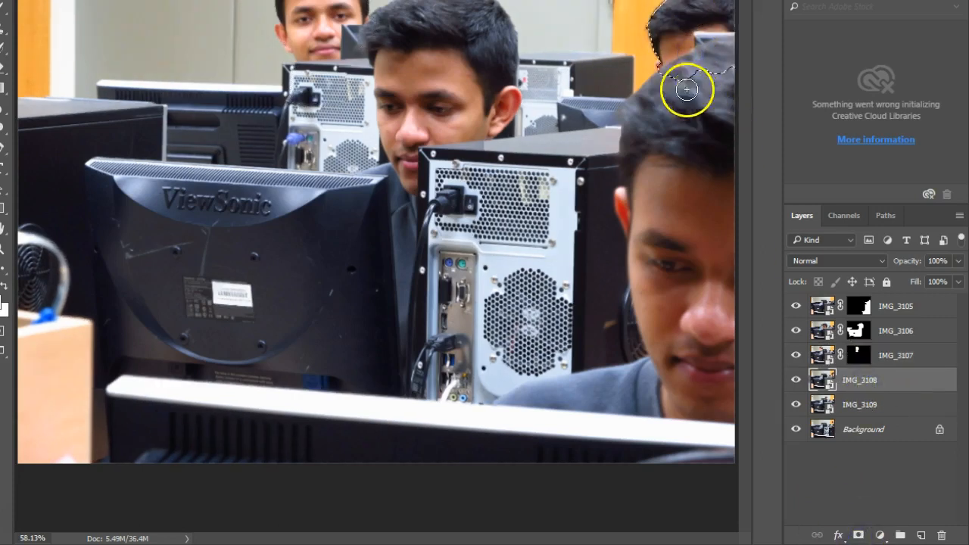
click(869, 524)
- Select the IMG_3109 layer and toggle its visibility to find which student figure it contributes
click(869, 406)
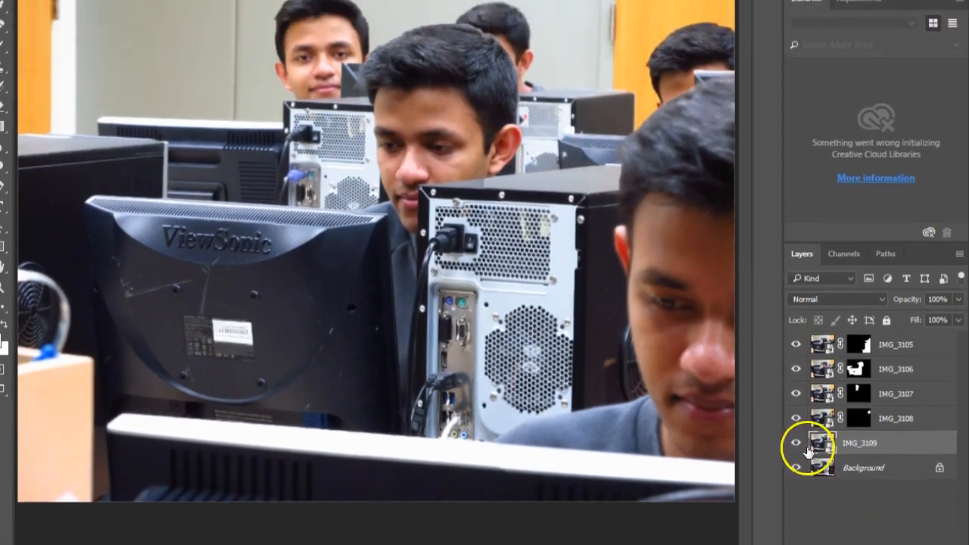
click(795, 404)
click(796, 475)
click(796, 475)
click(795, 476)
click(795, 475)
click(796, 475)
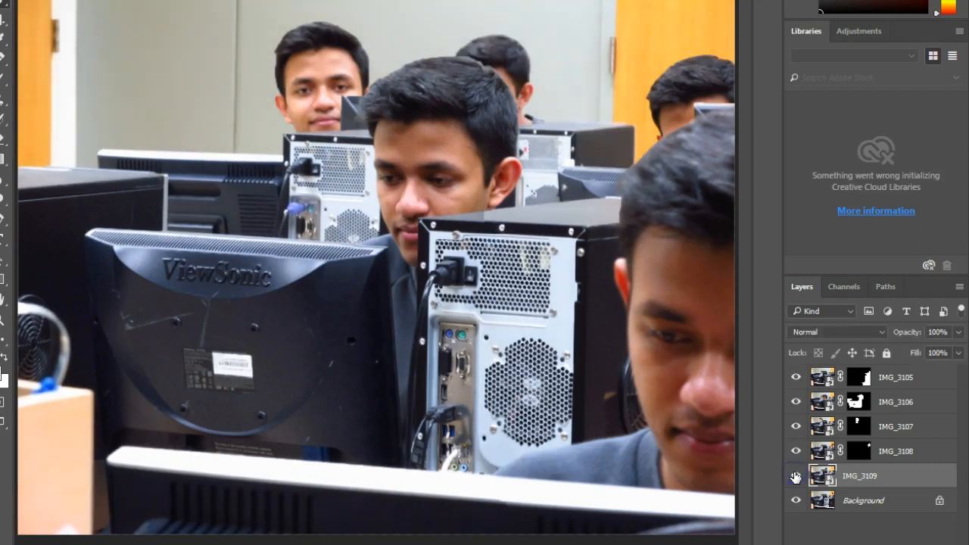
click(795, 475)
click(796, 475)
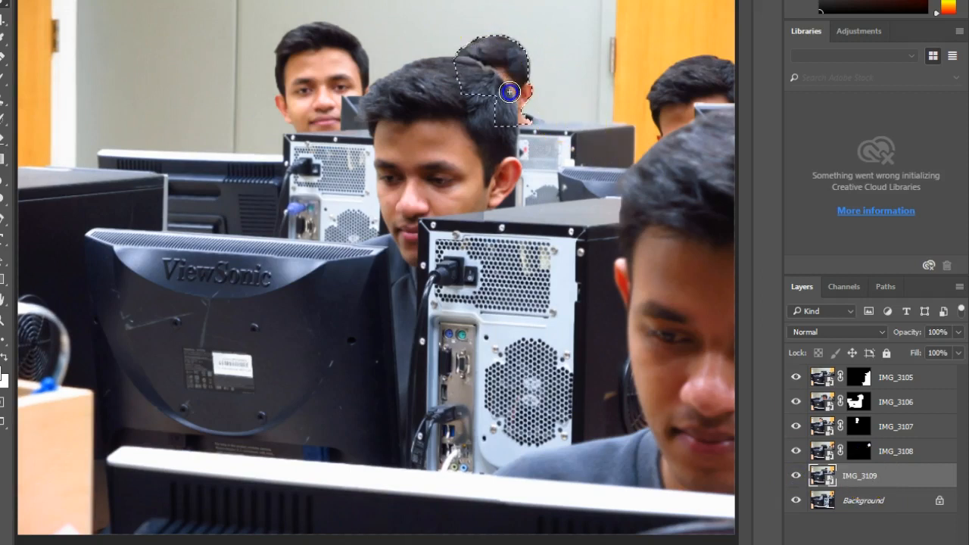
- Quick-select the student's head and shoulder behind the middle figure on IMG_3109 and add a layer mask from it
drag(529, 131, 571, 159)
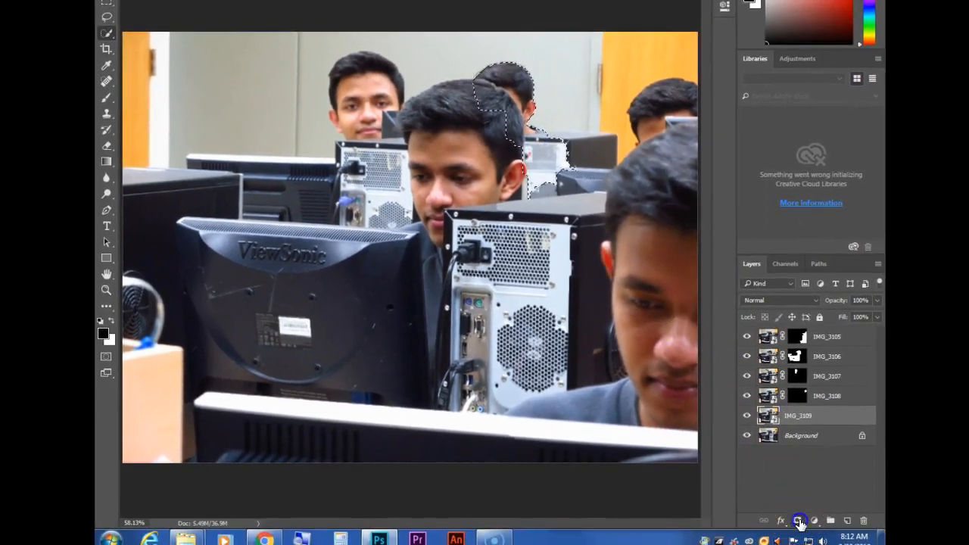
click(795, 520)
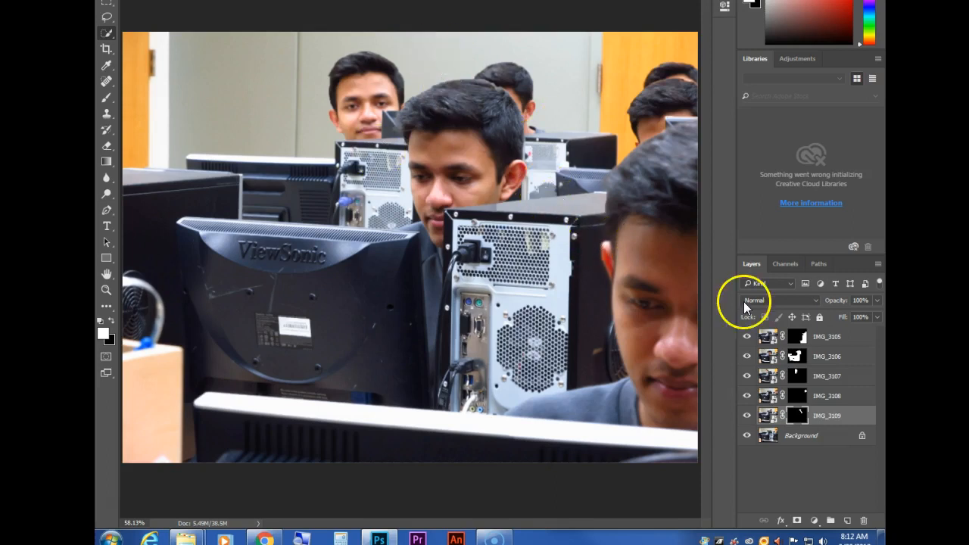
- Place computer-board.jpg from the Layer Masks folder into the classroom composite
key(alt+Tab)
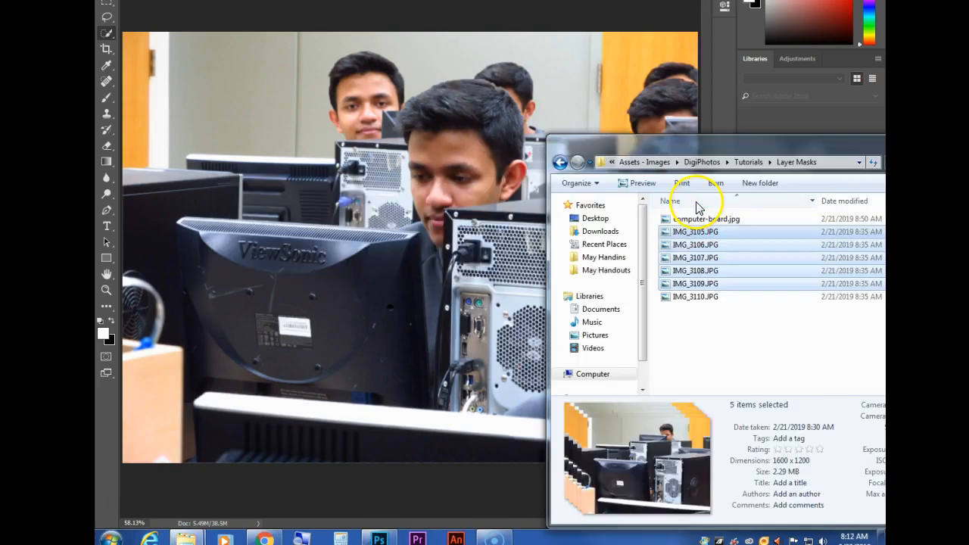
click(731, 346)
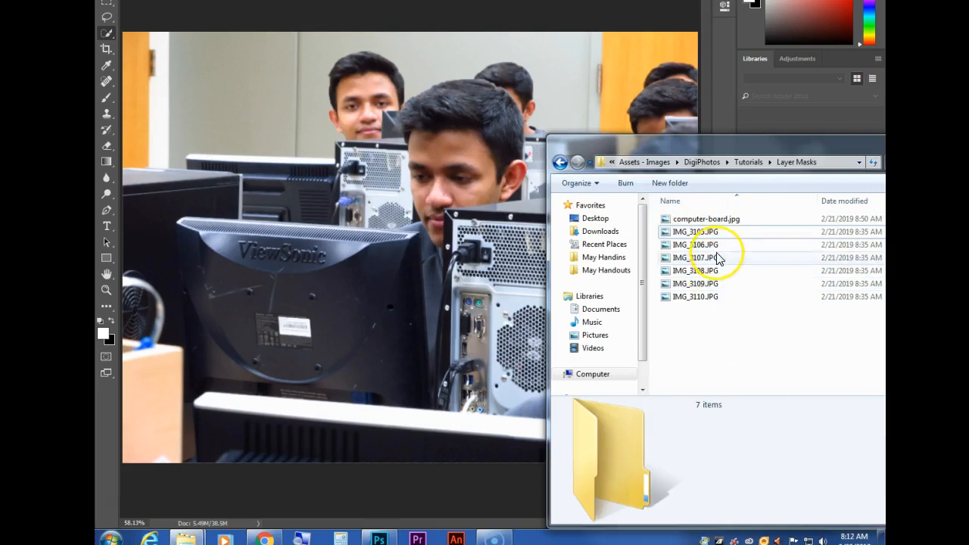
drag(707, 144, 739, 227)
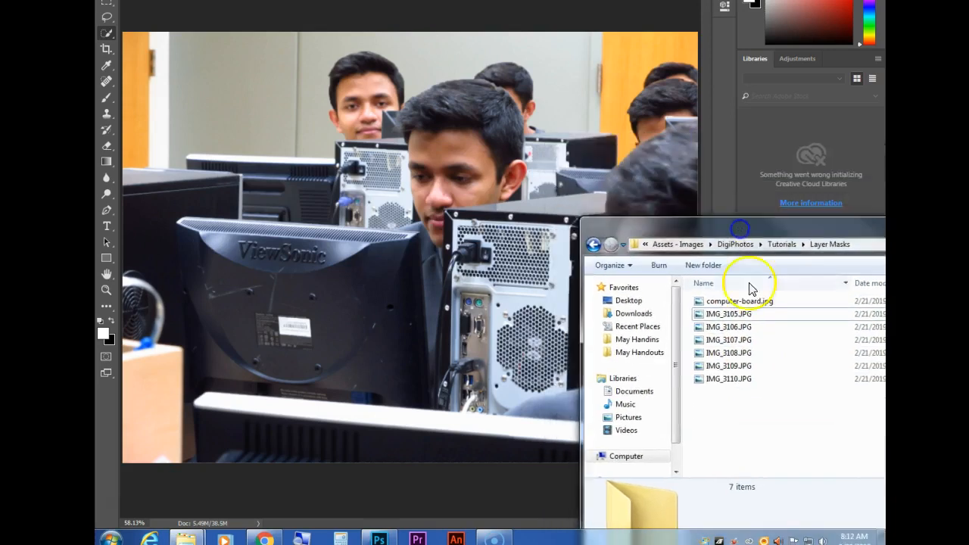
click(737, 302)
drag(746, 301, 393, 241)
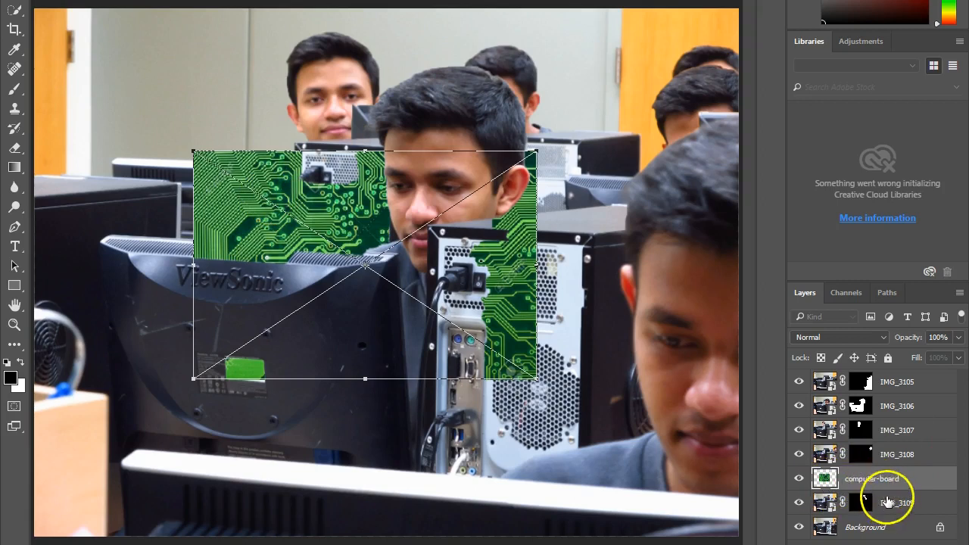
- Scale the placed computer-board image to cover the whole canvas and move its layer above IMG_3105
click(827, 477)
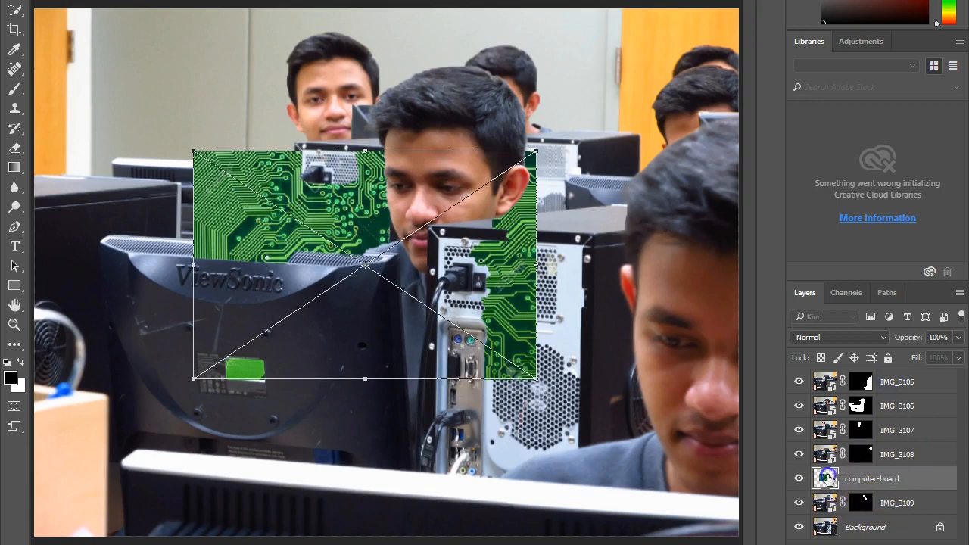
drag(268, 216, 106, 78)
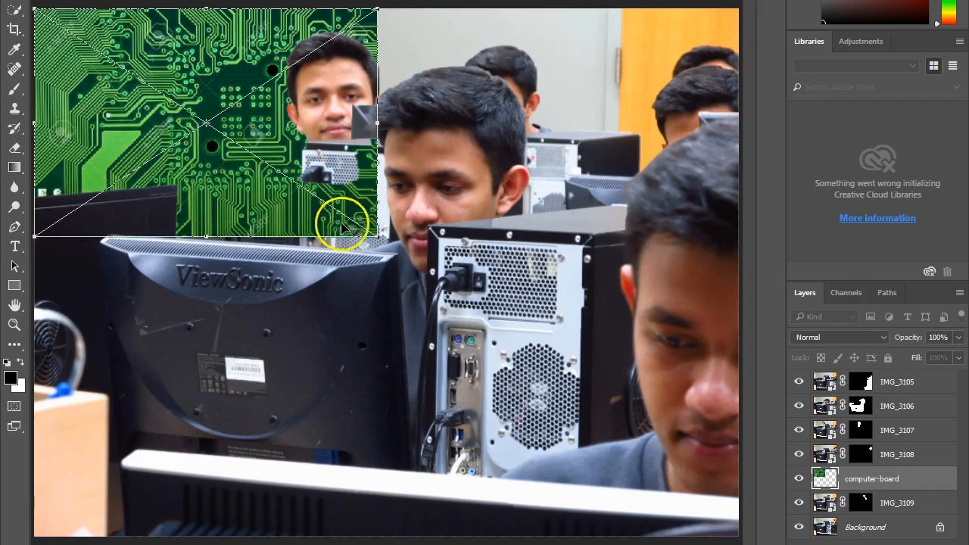
drag(380, 243, 832, 539)
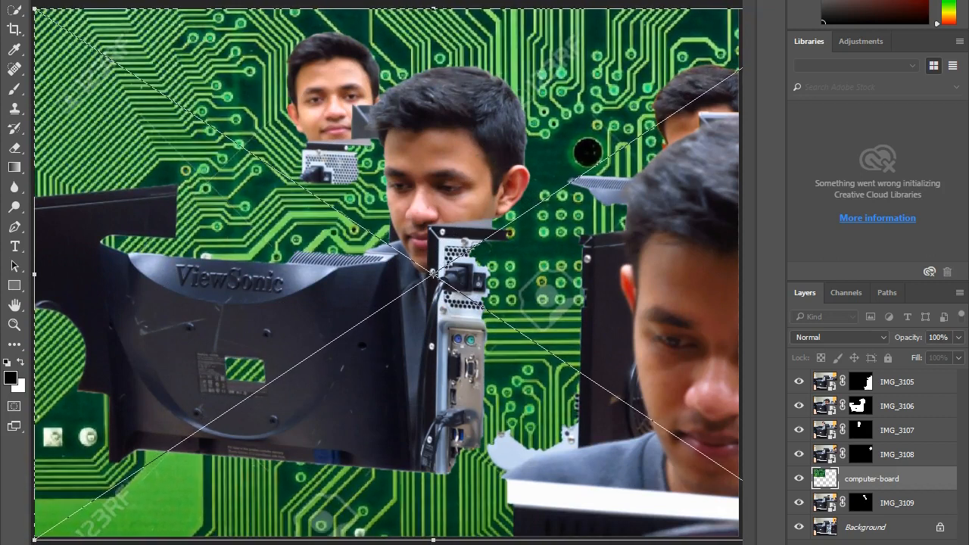
key(Return)
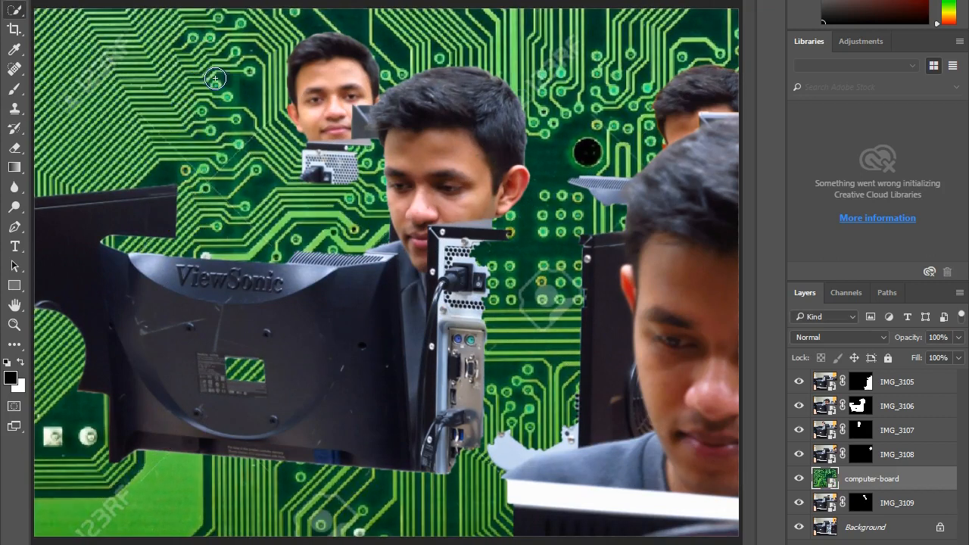
drag(863, 488, 904, 376)
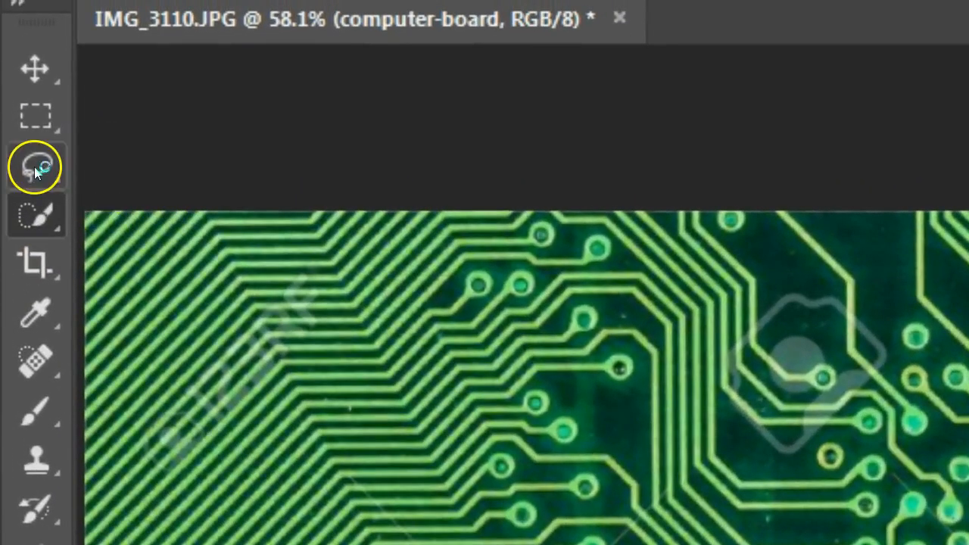
- Select the canvas's lower-left diagonal half with the Polygonal Lasso and add a layer mask to computer-board from it
click(35, 167)
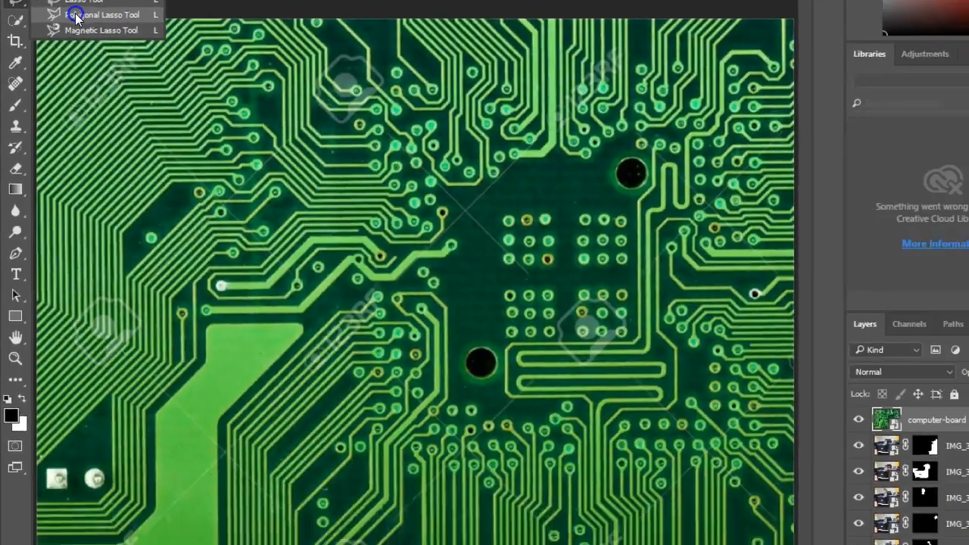
click(76, 16)
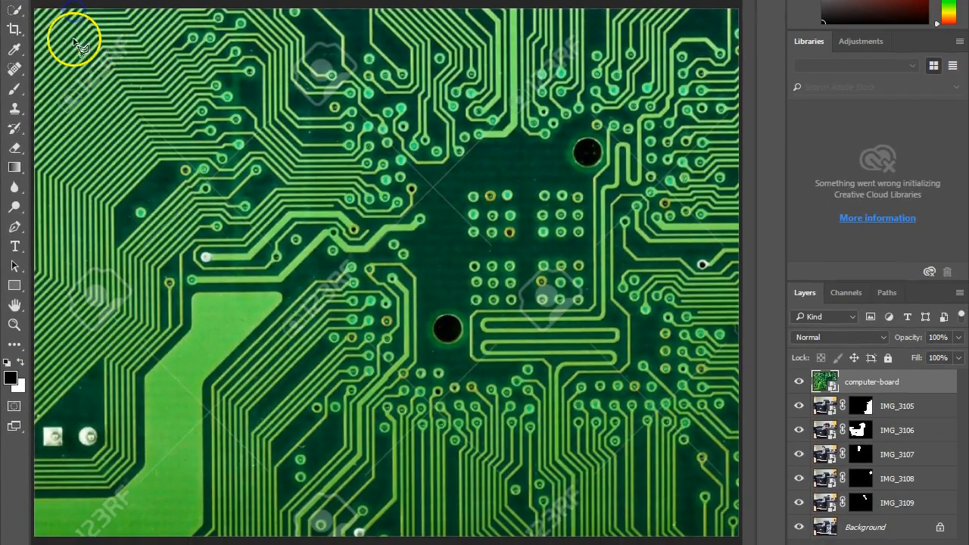
click(34, 9)
click(739, 538)
click(33, 538)
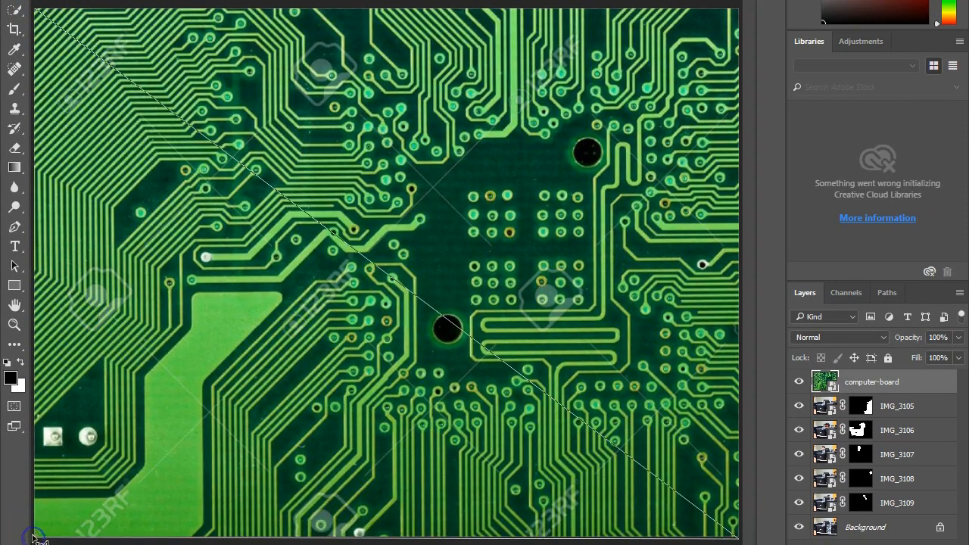
click(40, 11)
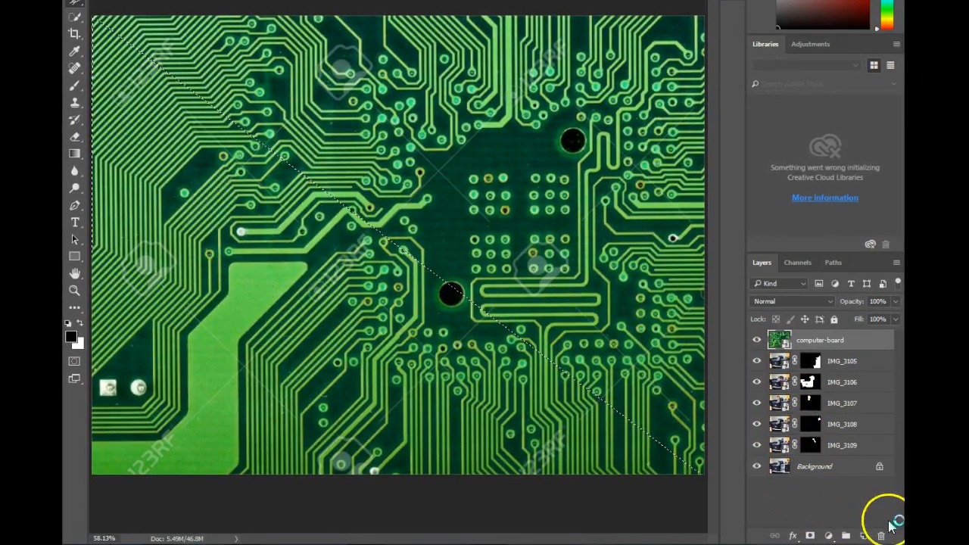
click(811, 535)
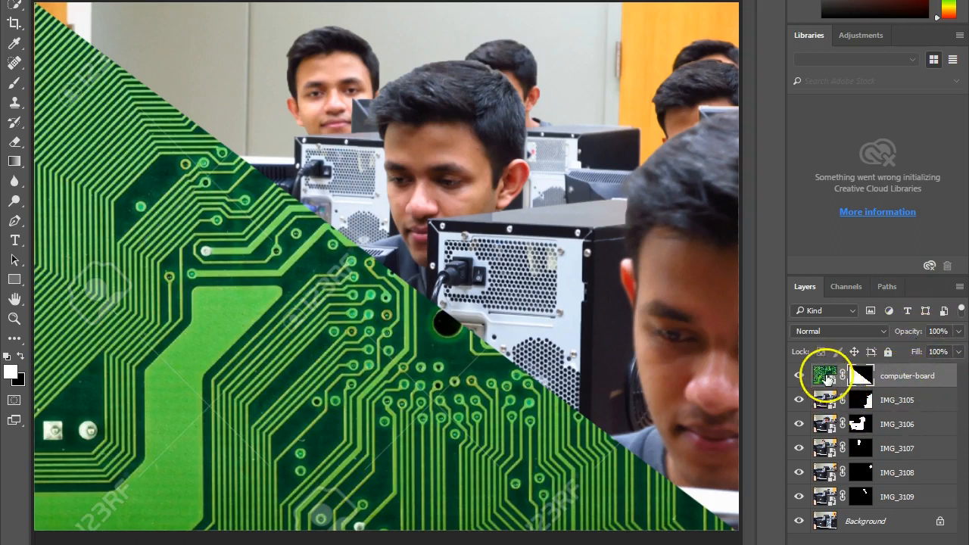
- Soften the computer-board layer mask with a Gaussian Blur of 78.4 pixels radius
drag(860, 395, 863, 376)
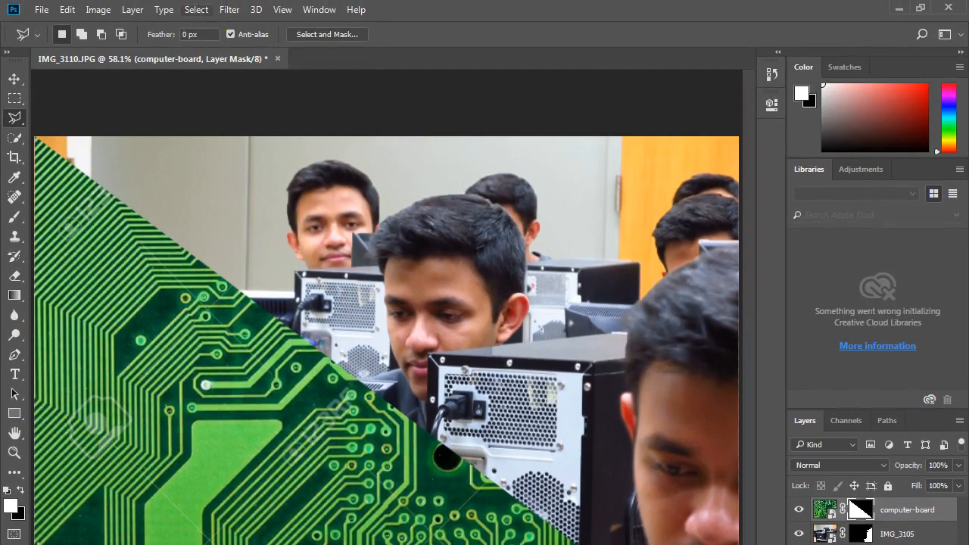
click(230, 9)
click(257, 177)
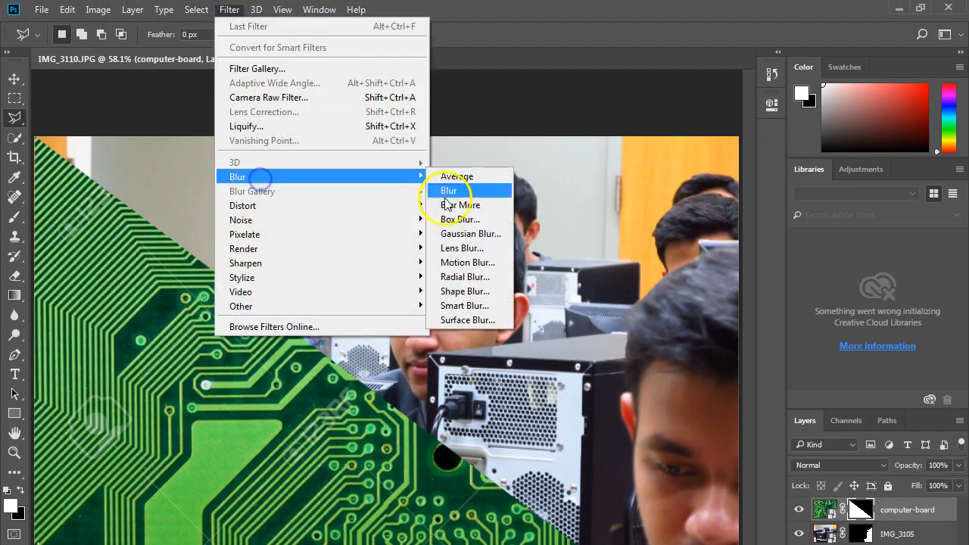
click(467, 236)
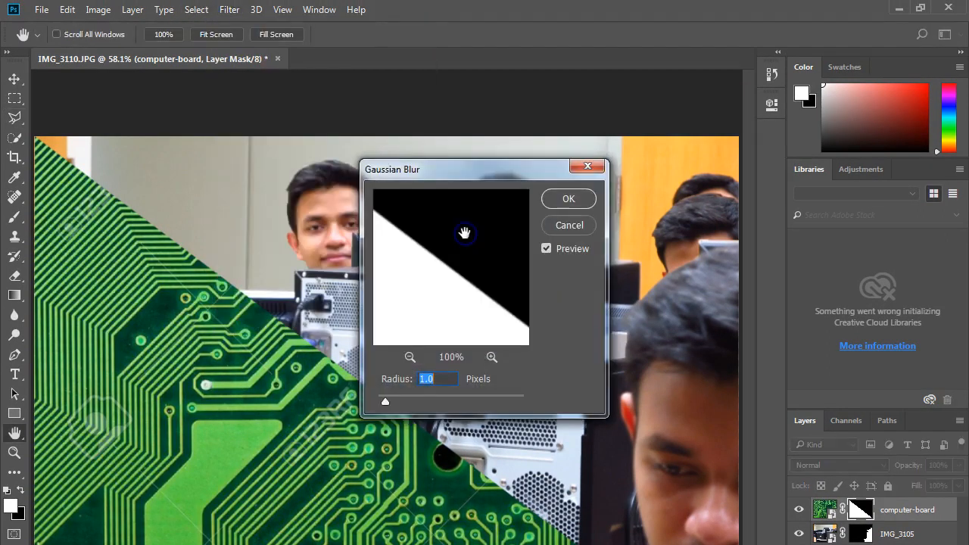
drag(493, 173, 594, 189)
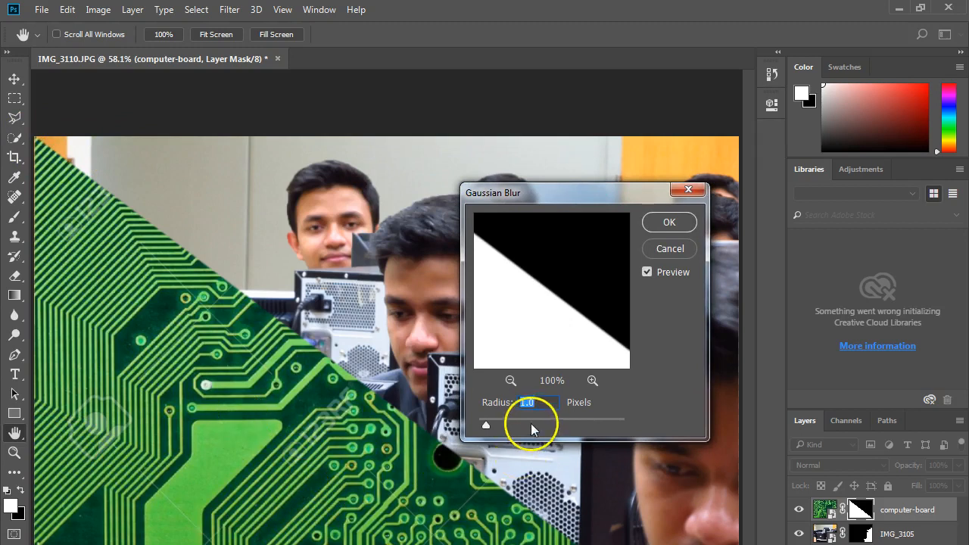
drag(488, 424, 569, 428)
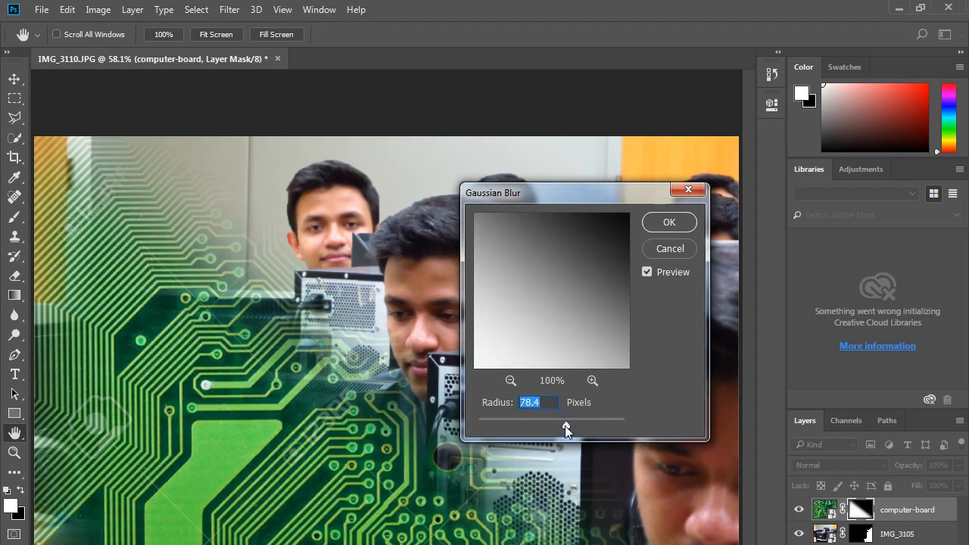
click(666, 223)
key(l)
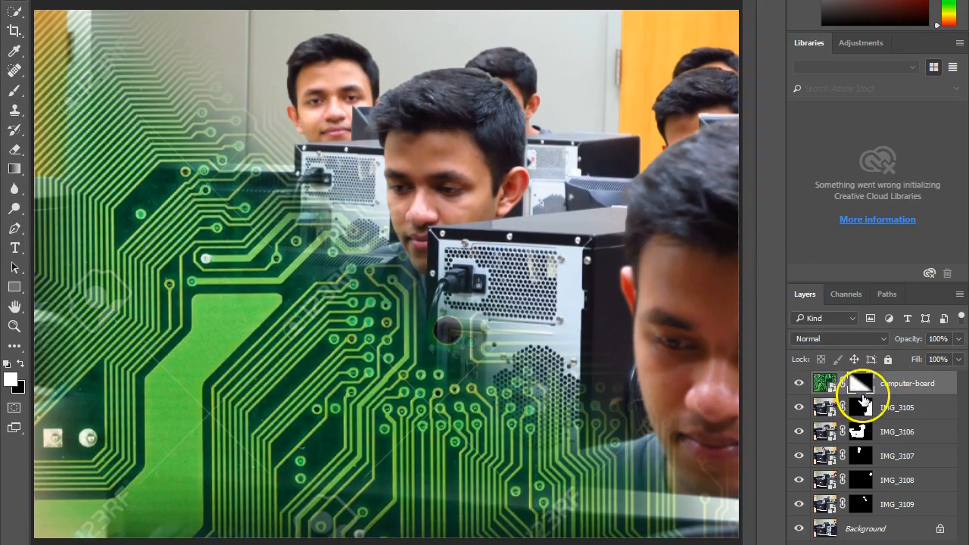
- Display the computer-board layer mask on its own and set the Brush to 338 px size and 13% hardness
alt+click(860, 385)
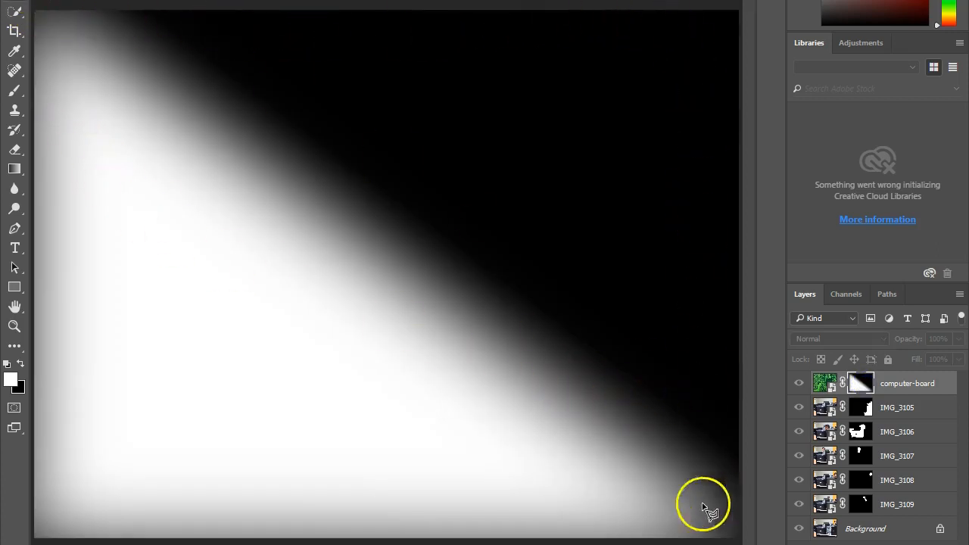
click(12, 92)
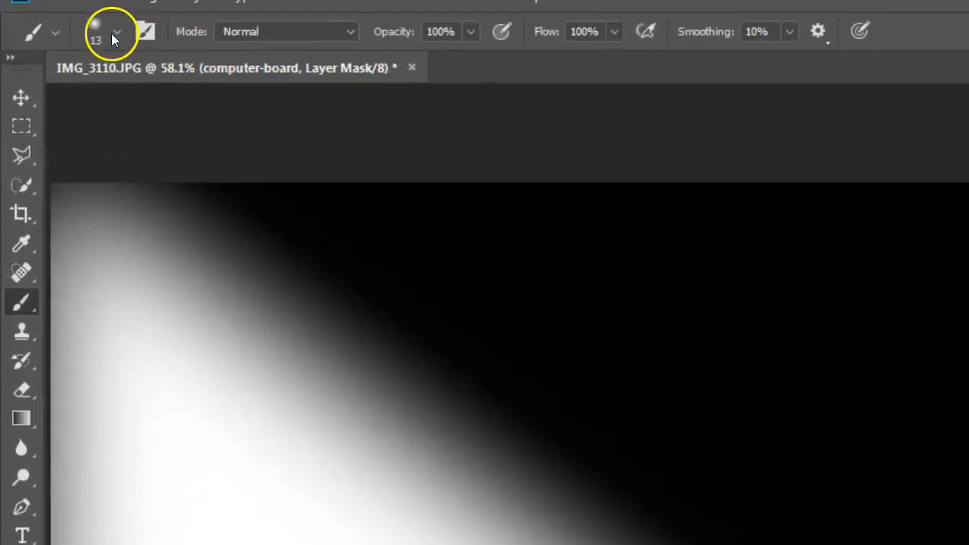
click(115, 33)
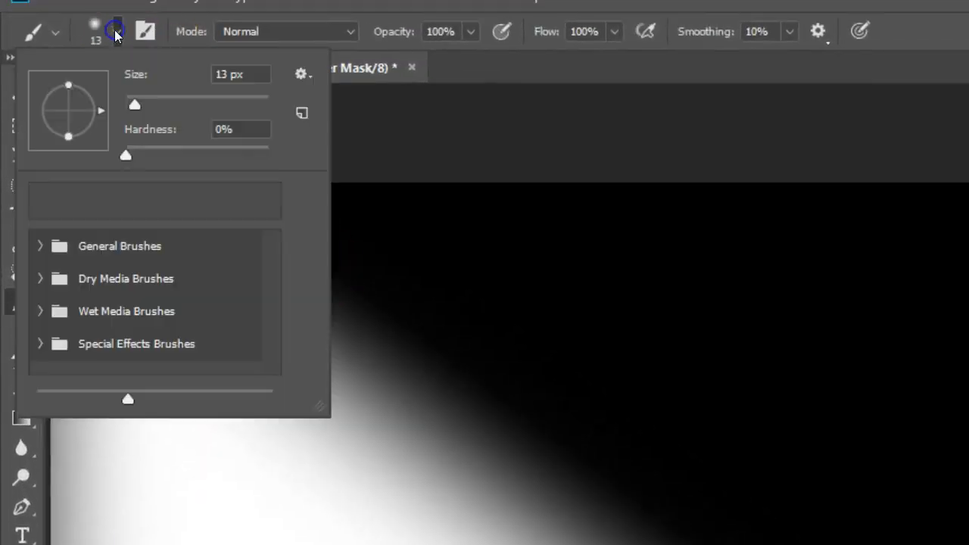
drag(126, 112, 183, 106)
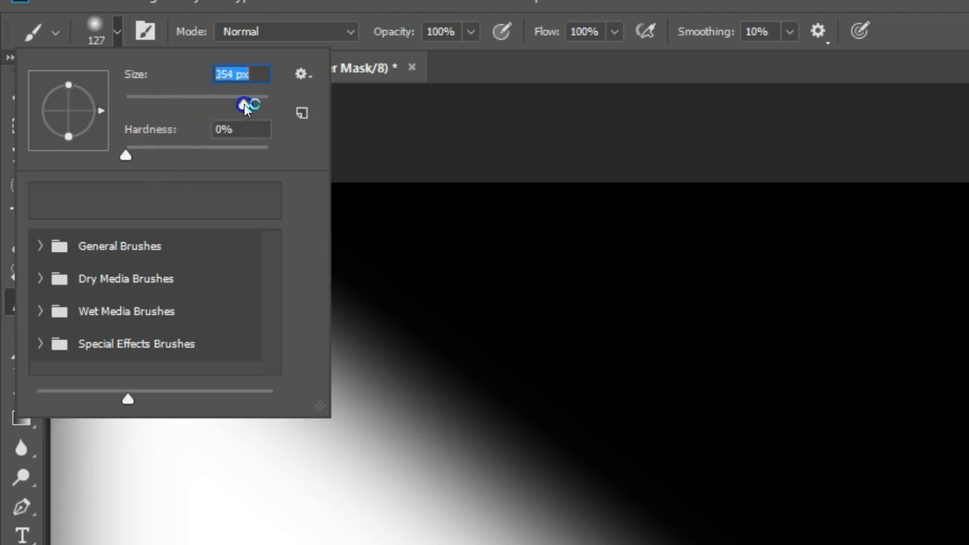
drag(224, 111, 242, 105)
drag(126, 156, 144, 156)
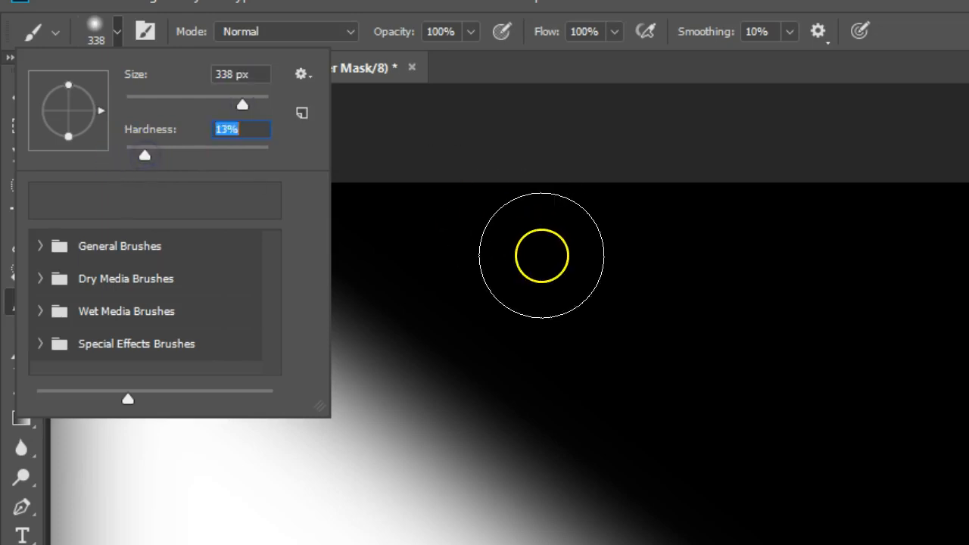
- Try painting white along the mask's upper and right edges at full opacity, and return to the composite view
click(492, 68)
mouse_move(54, 231)
mouse_down()
mouse_move(537, 190)
mouse_move(707, 260)
mouse_move(719, 541)
mouse_up()
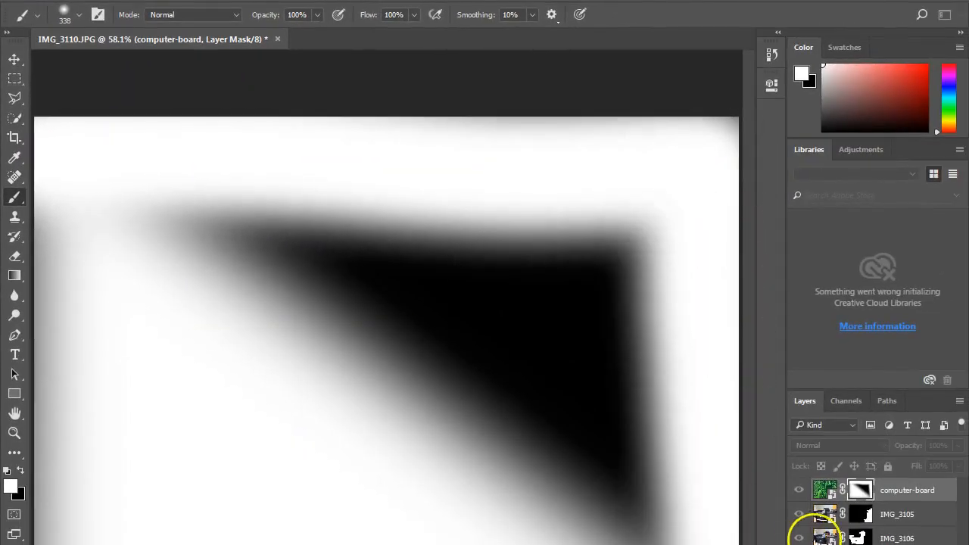
alt+click(867, 491)
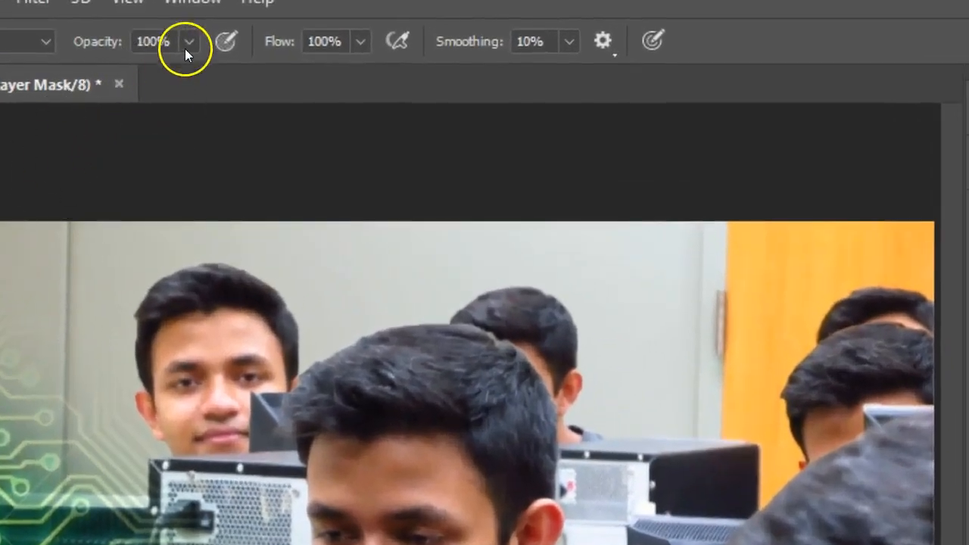
- Paint white over the computer-board mask along the image's upper and right edges with 14% opacity and 21% flow
click(187, 43)
drag(187, 73, 83, 85)
click(366, 39)
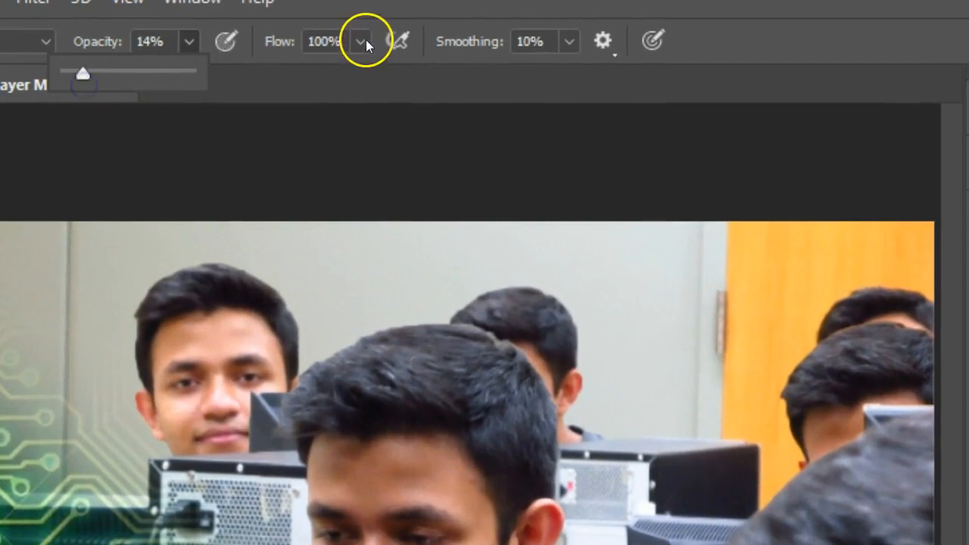
drag(356, 71, 270, 81)
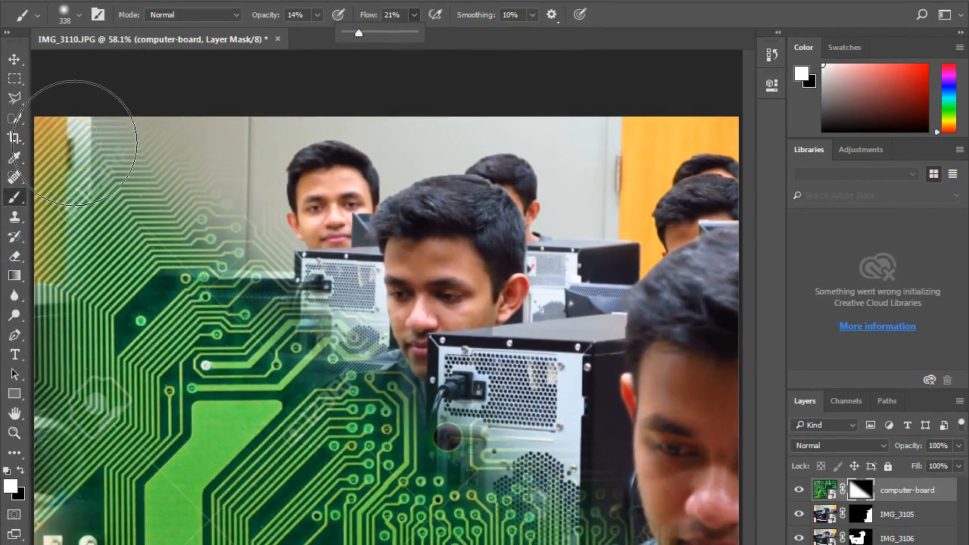
mouse_move(85, 142)
mouse_down()
mouse_move(530, 145)
mouse_move(722, 134)
mouse_move(111, 159)
mouse_move(553, 155)
mouse_move(754, 140)
mouse_up()
mouse_move(124, 114)
mouse_down()
mouse_move(71, 98)
mouse_move(380, 118)
mouse_move(740, 108)
mouse_move(744, 428)
mouse_up()
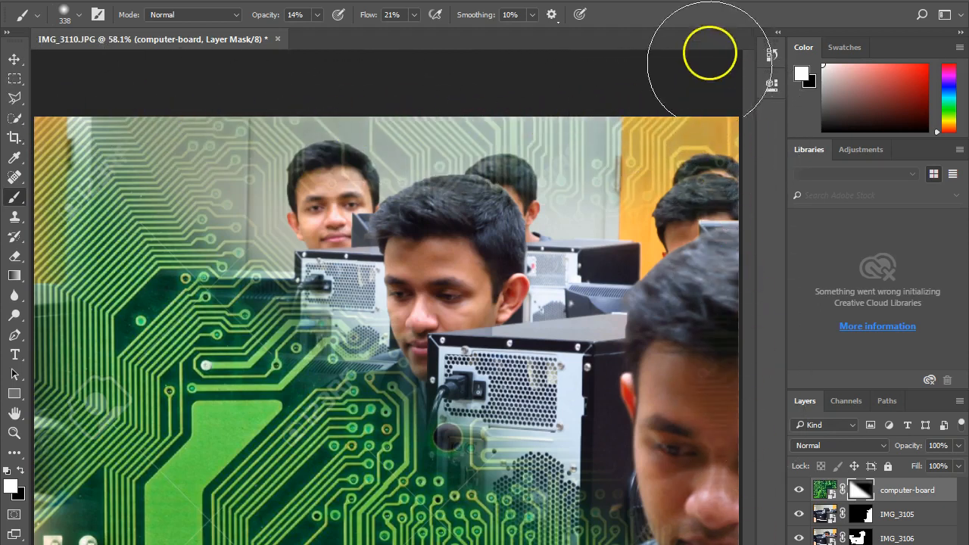
drag(704, 95, 684, 465)
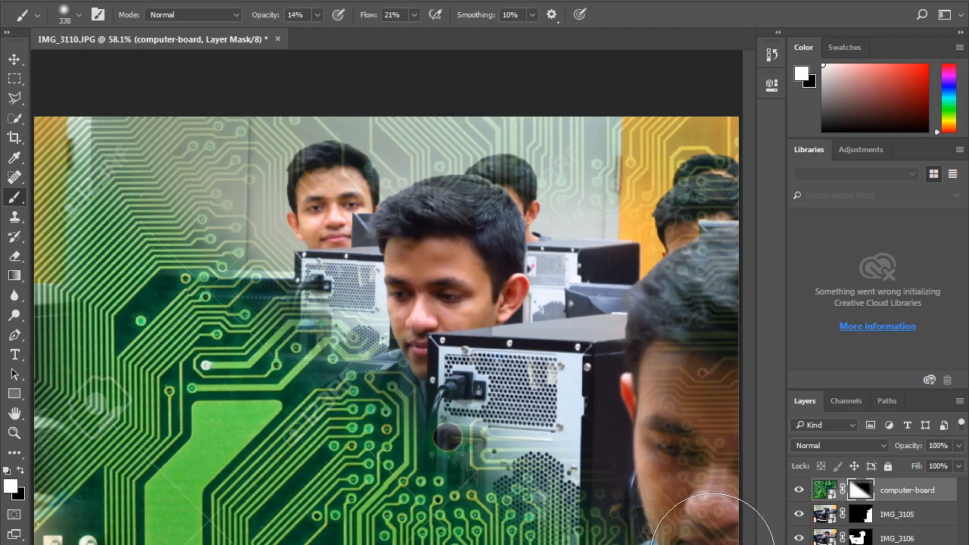
drag(690, 128, 709, 437)
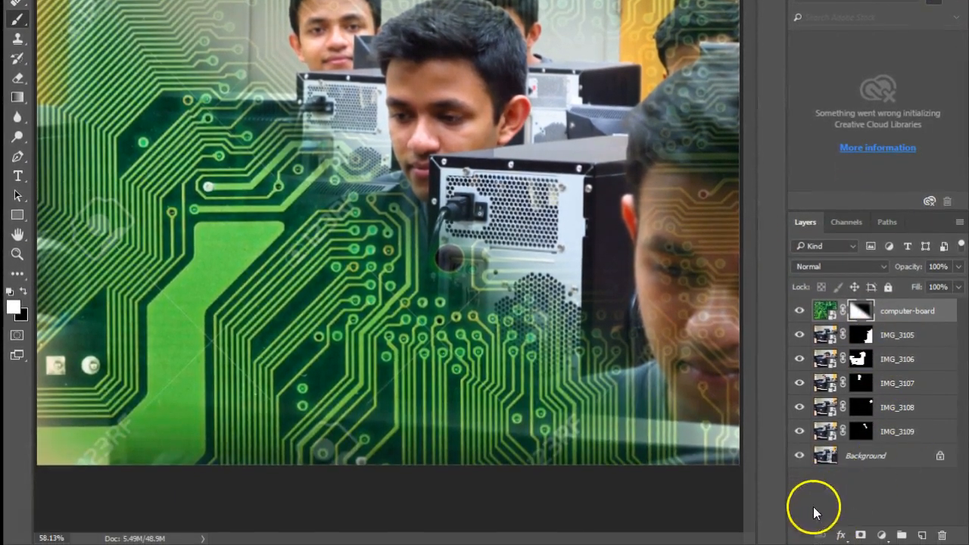
- Create a new layer above computer-board, fill it with black and name it Vignette
click(922, 535)
key(x)
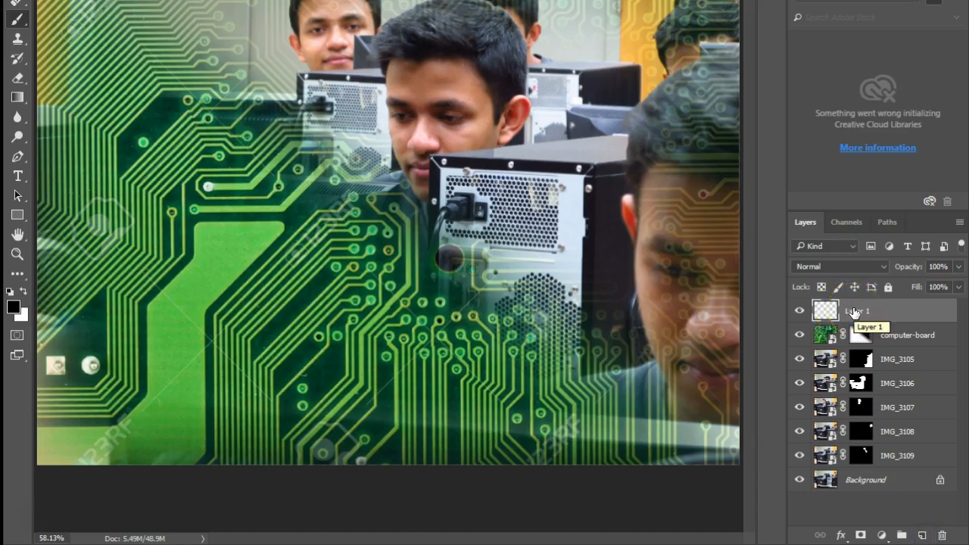
key(alt+BackSpace)
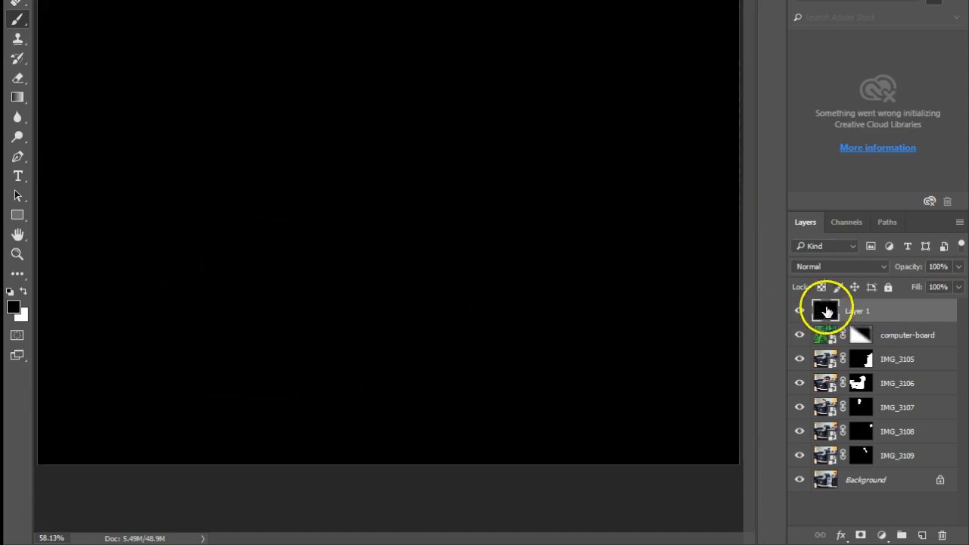
double_click(860, 310)
text(Vignette)
key(Return)
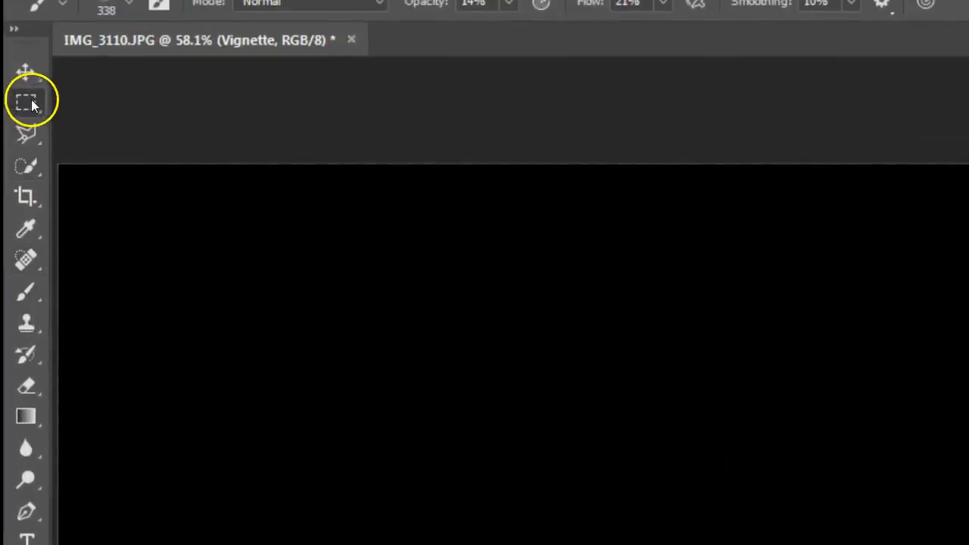
- Delete a large rectangular area from the middle of the Vignette layer, leaving a black frame along the image edges, and deselect
click(26, 102)
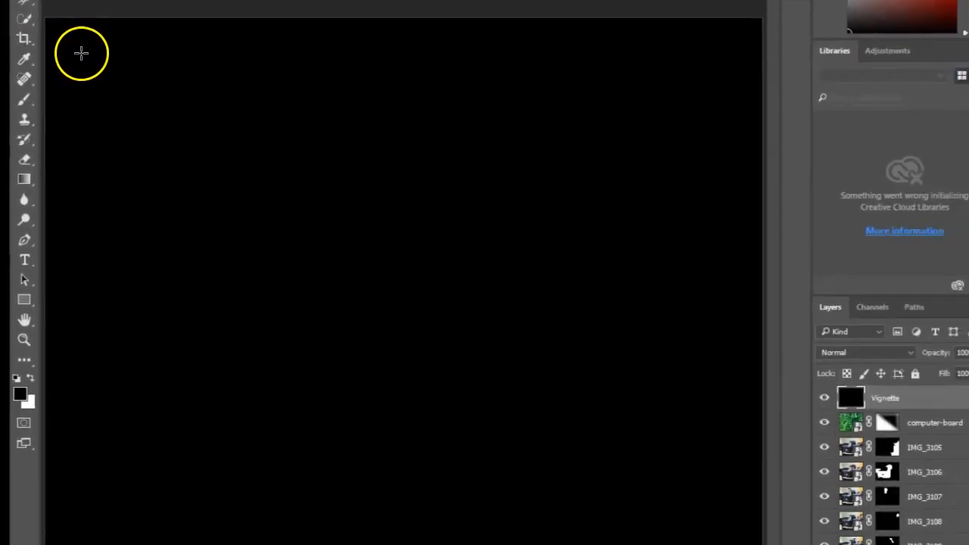
drag(80, 47, 717, 504)
key(Delete)
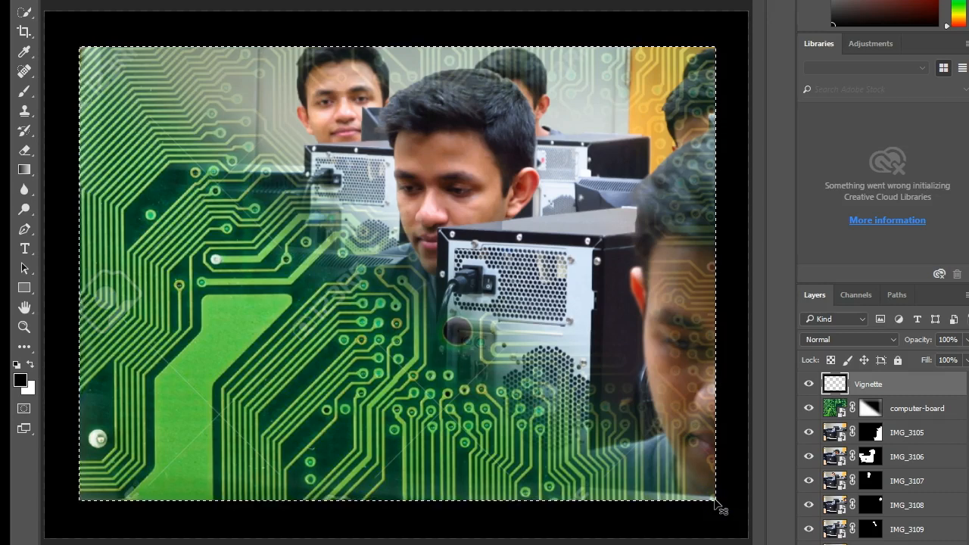
key(ctrl+d)
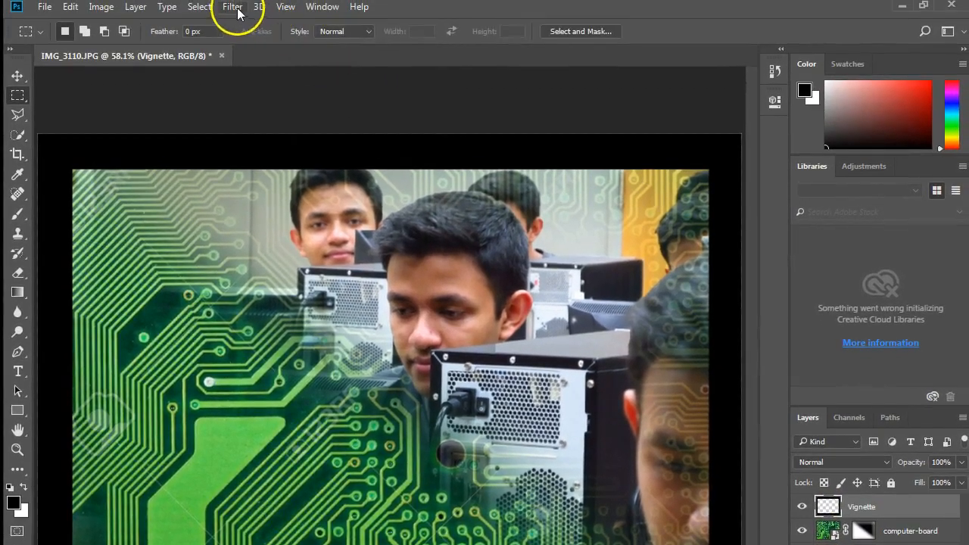
- Reapply the last Gaussian Blur filter to the Vignette layer and lower the layer's opacity to 61%
click(237, 9)
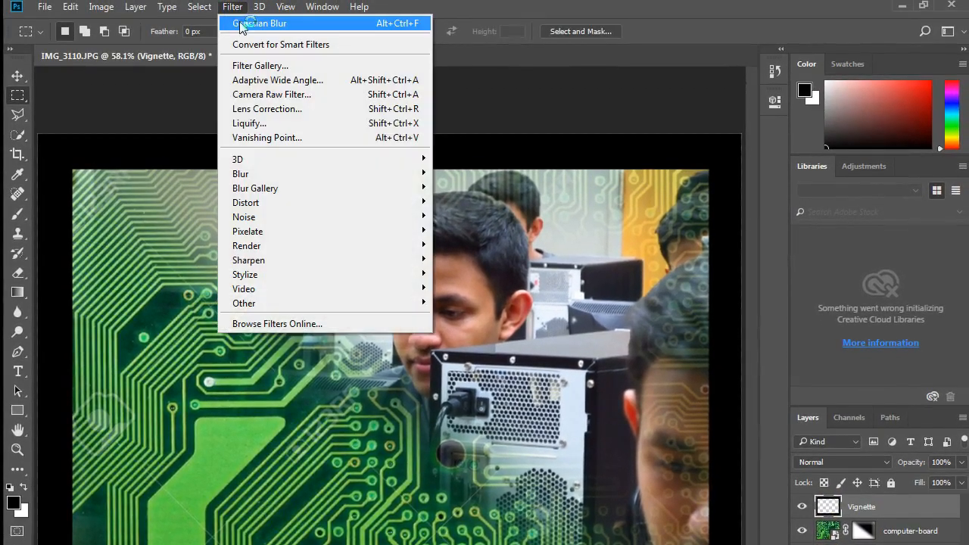
click(241, 25)
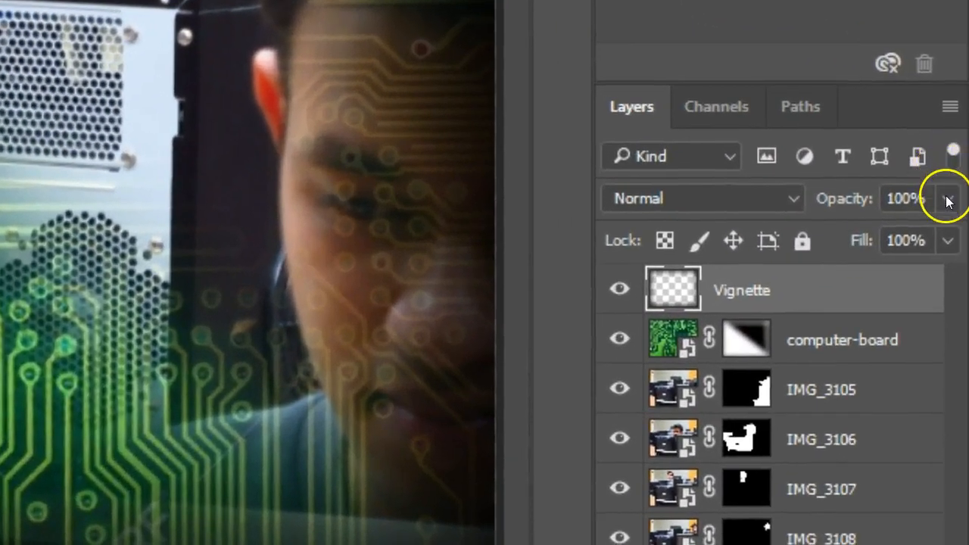
click(948, 200)
drag(944, 237, 885, 244)
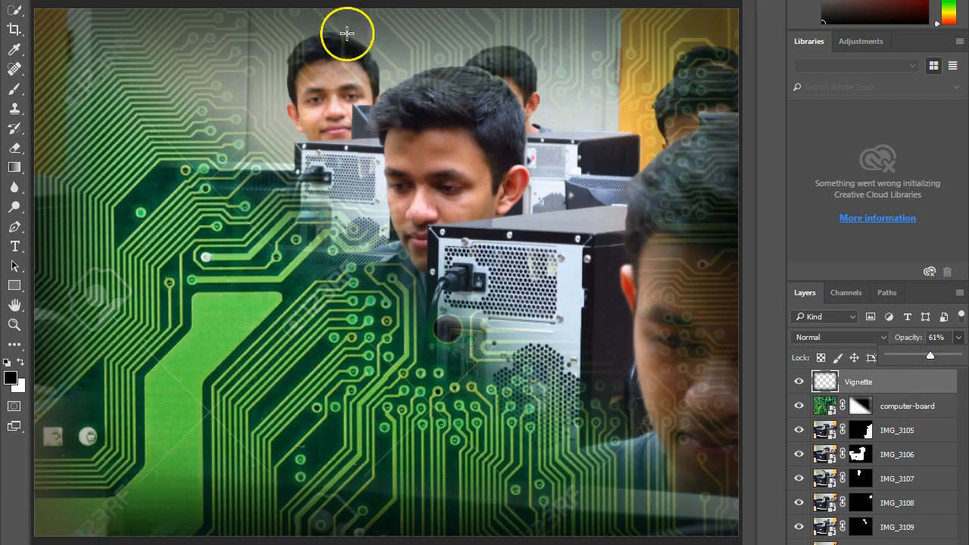
- Try several blend modes on the computer-board layer, settle on Hard Light and reduce its opacity to 60%
click(903, 409)
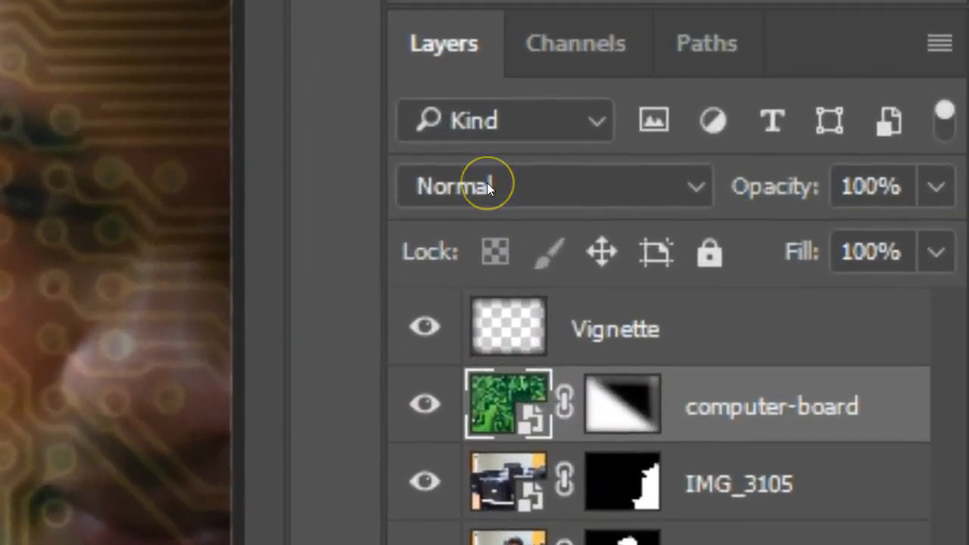
click(489, 187)
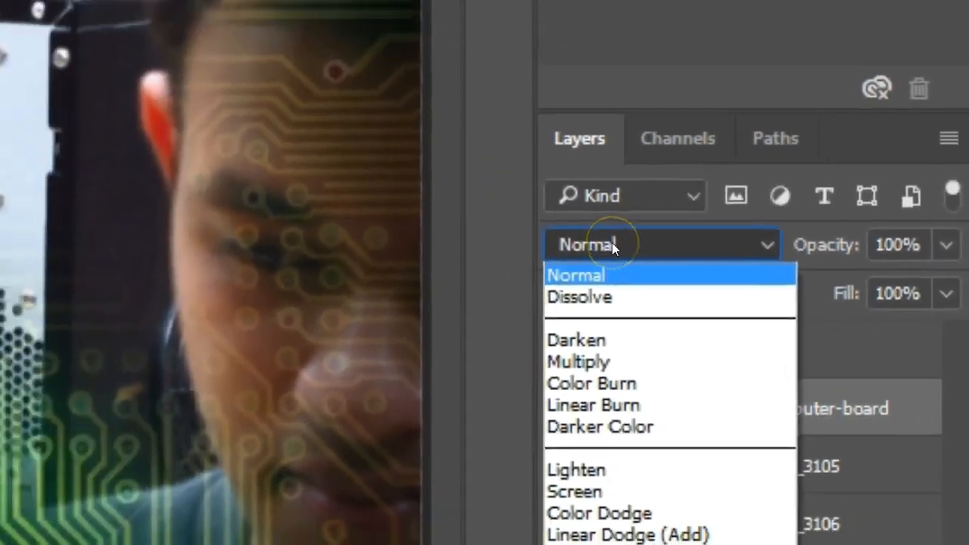
click(598, 297)
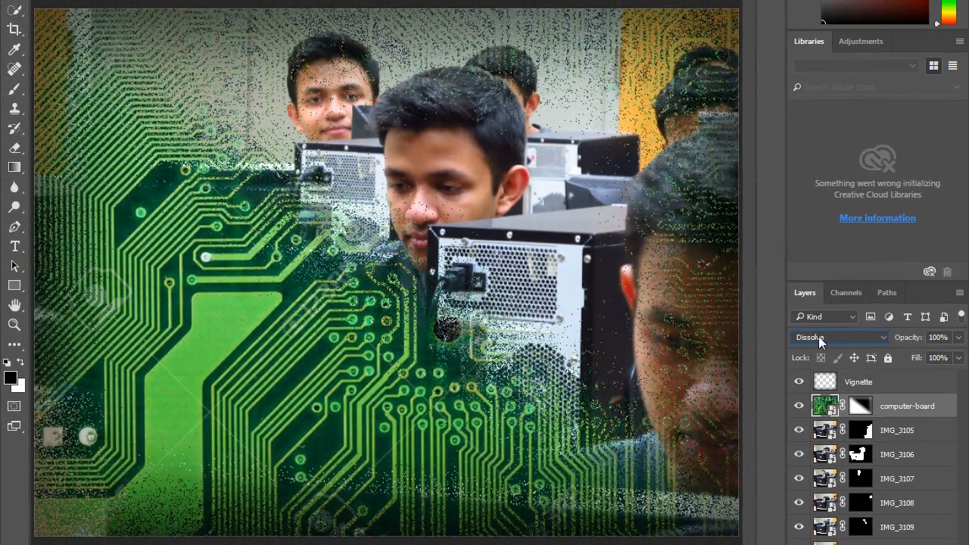
scroll(819, 336, down, 1)
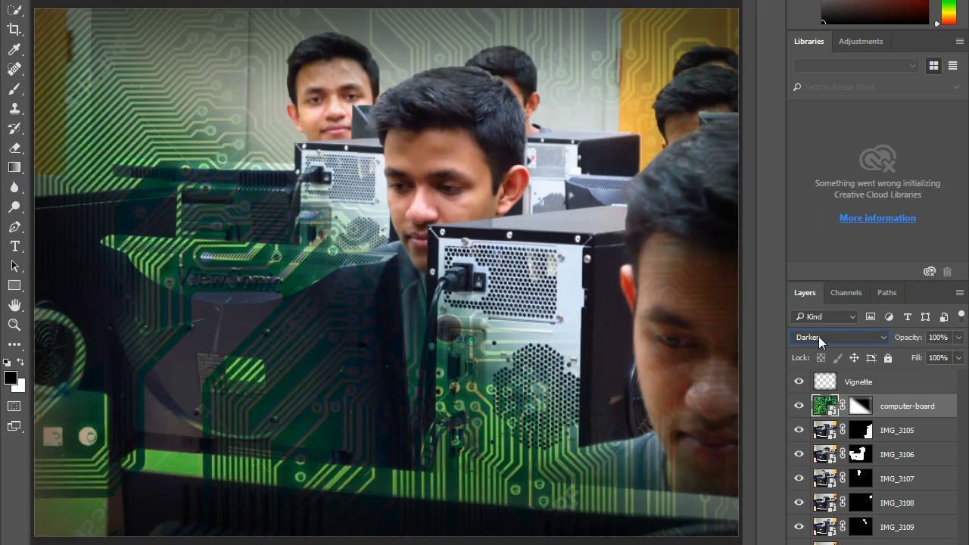
scroll(818, 337, down, 3)
scroll(818, 336, down, 5)
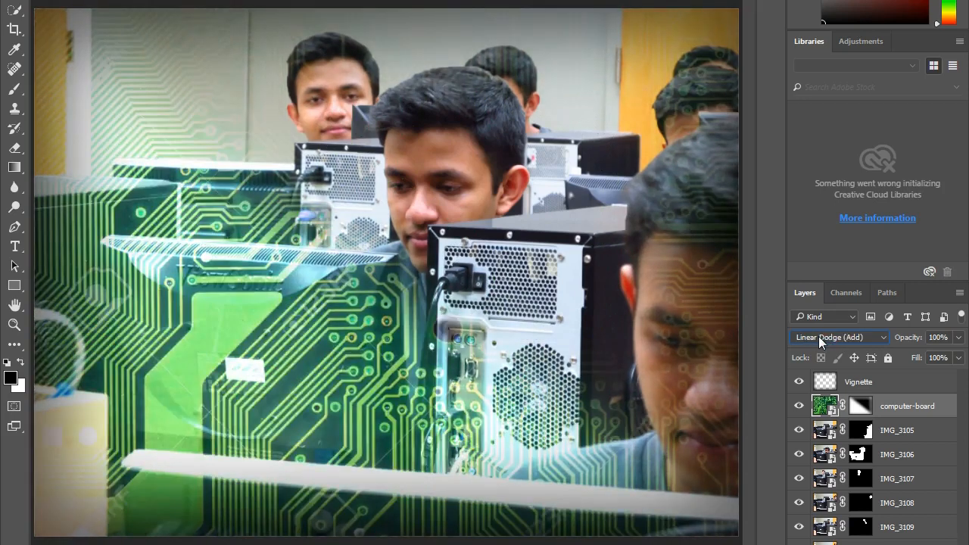
scroll(818, 336, down, 1)
scroll(819, 336, up, 1)
click(910, 344)
click(958, 338)
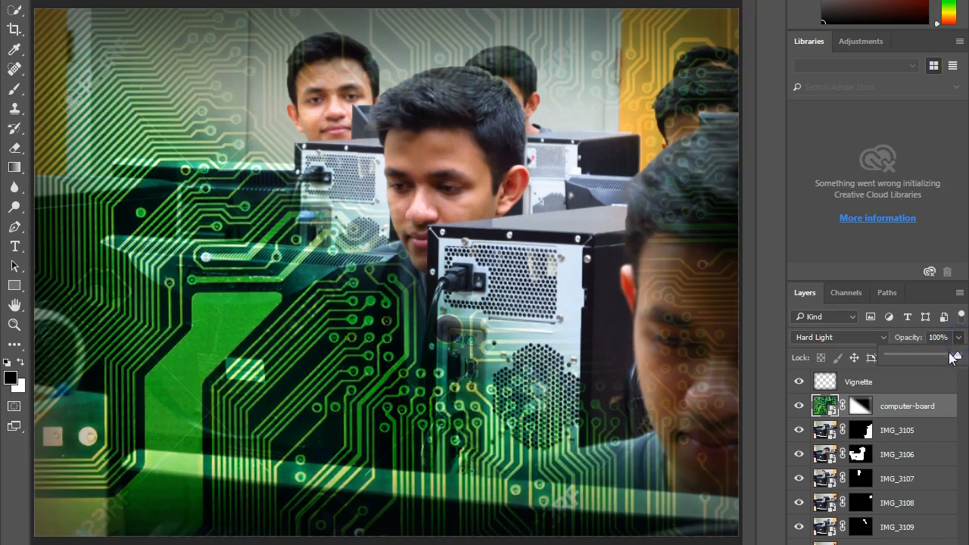
drag(939, 357, 934, 360)
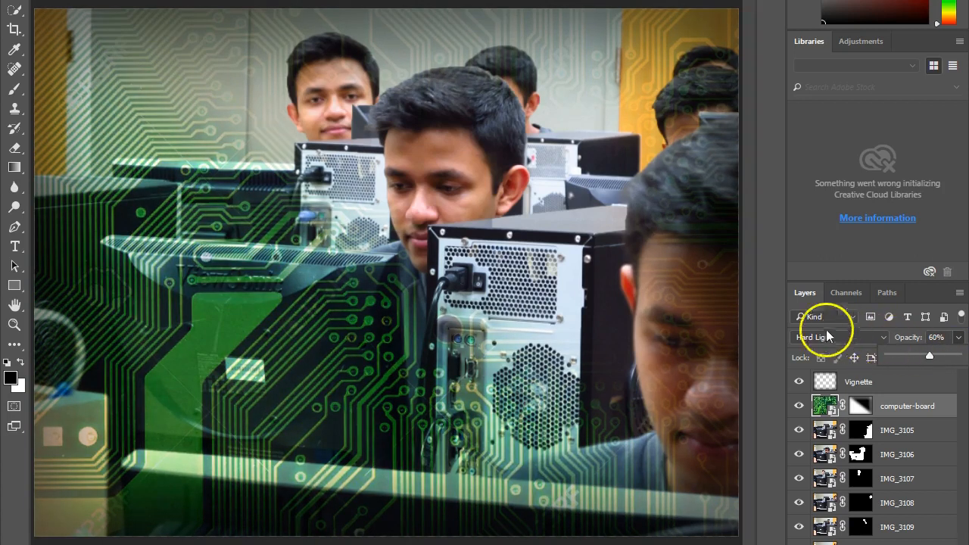
- Add white Myriad Pro text reading TGJ2O above the Vignette layer, near the image's lower-left corner, at 72 pt
click(896, 383)
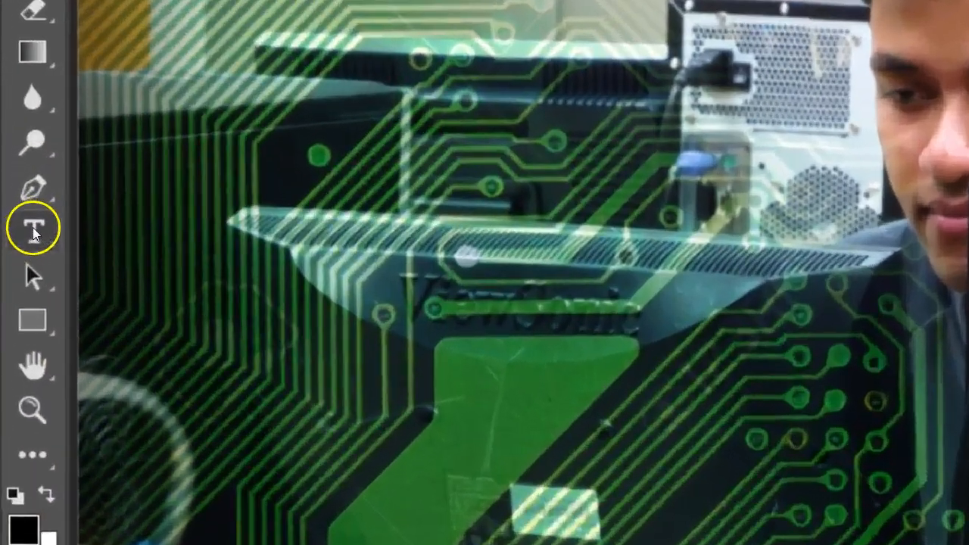
click(15, 245)
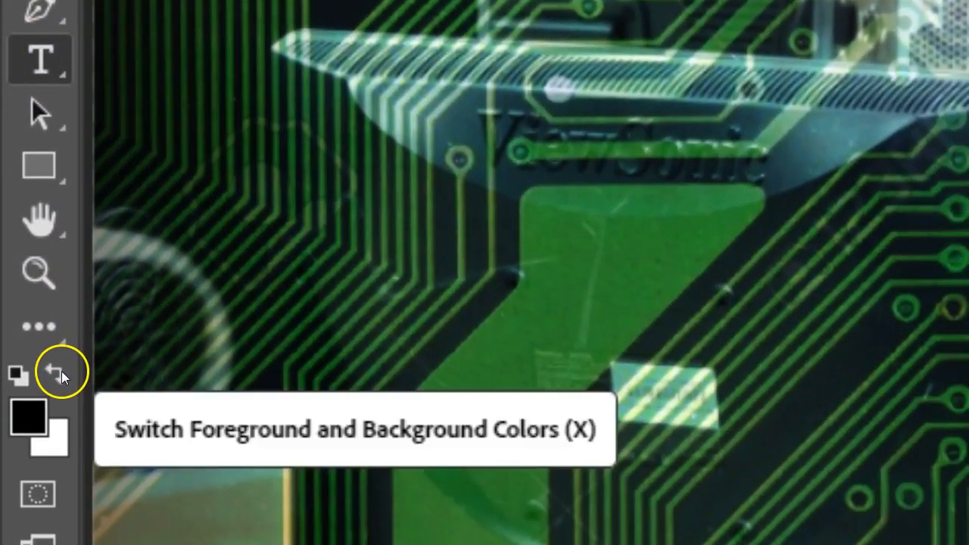
click(60, 389)
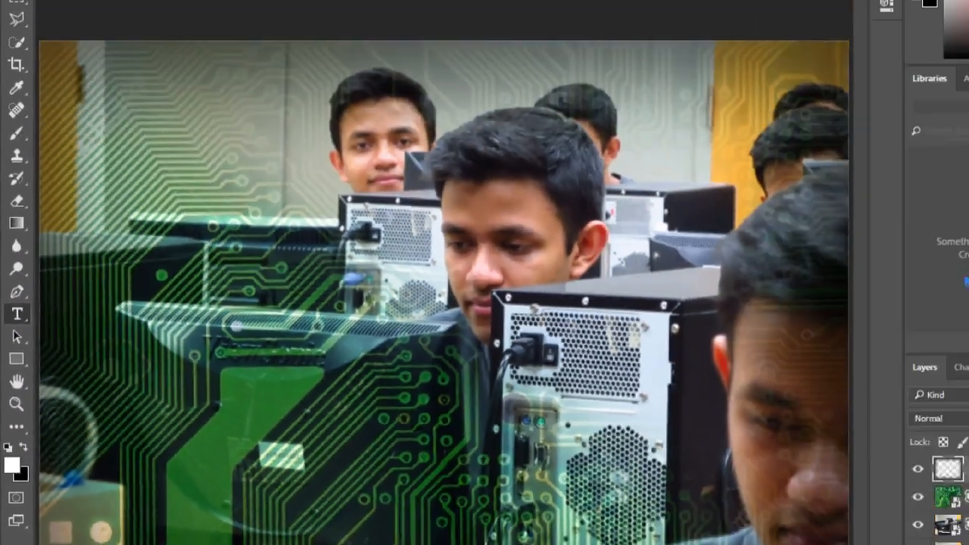
click(122, 514)
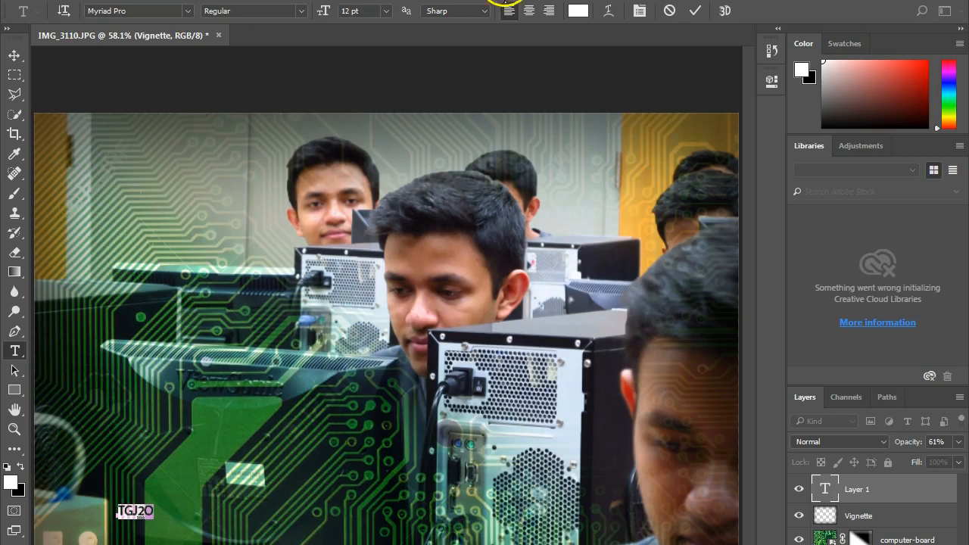
click(386, 11)
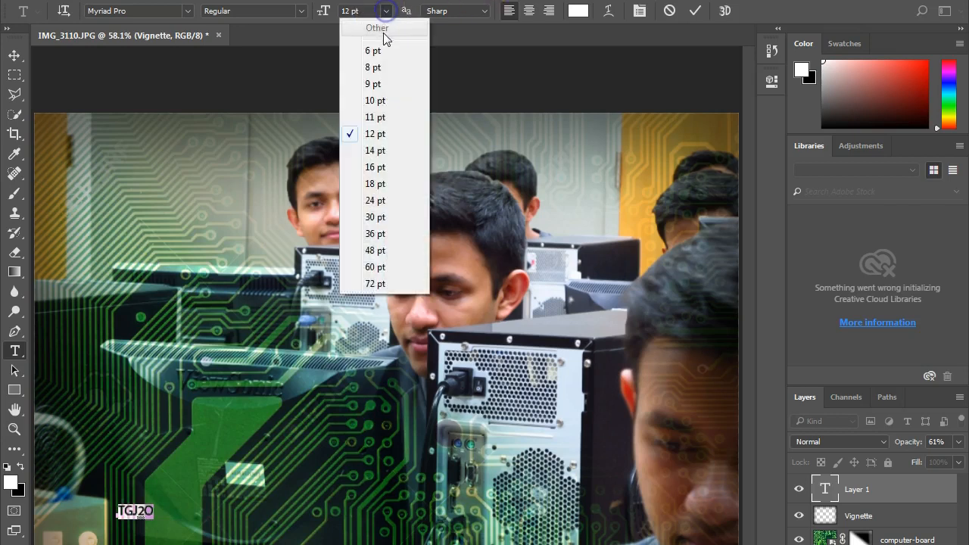
click(373, 283)
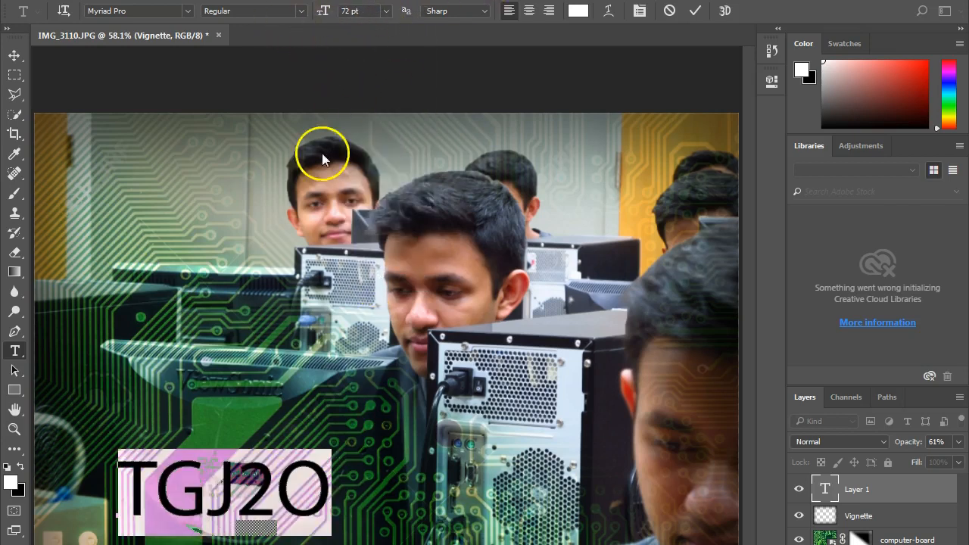
- Add a second line reading COMUNICATIONS TECHNOLOGY beneath TGJ2O at 14 pt
click(299, 461)
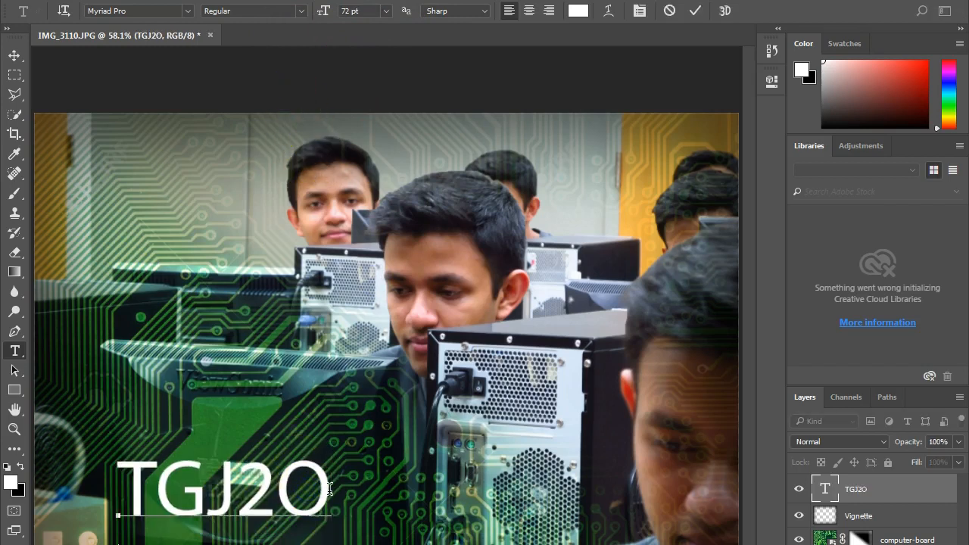
click(386, 11)
click(371, 150)
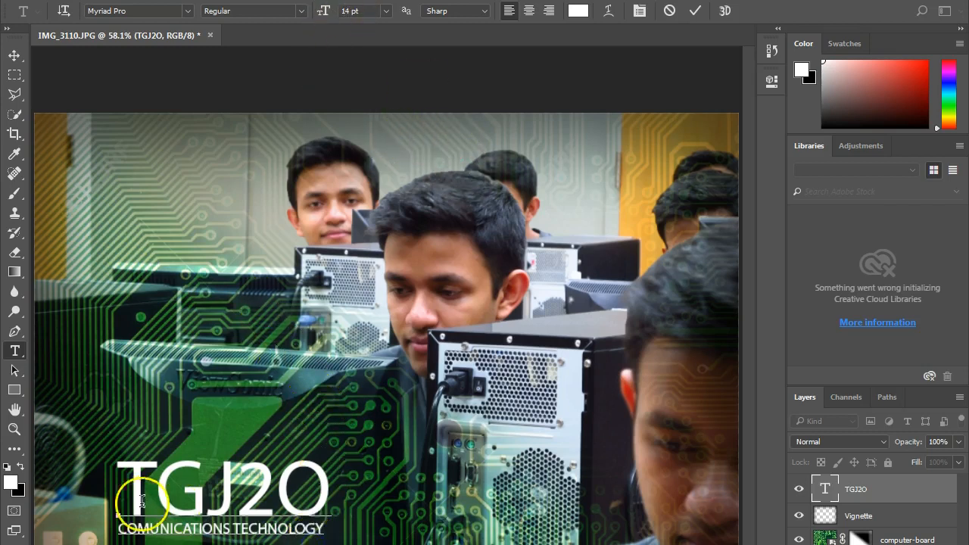
- Correct the spelling of COMUNICATIONS to COMMUNICATIONS in the second text line
double_click(207, 528)
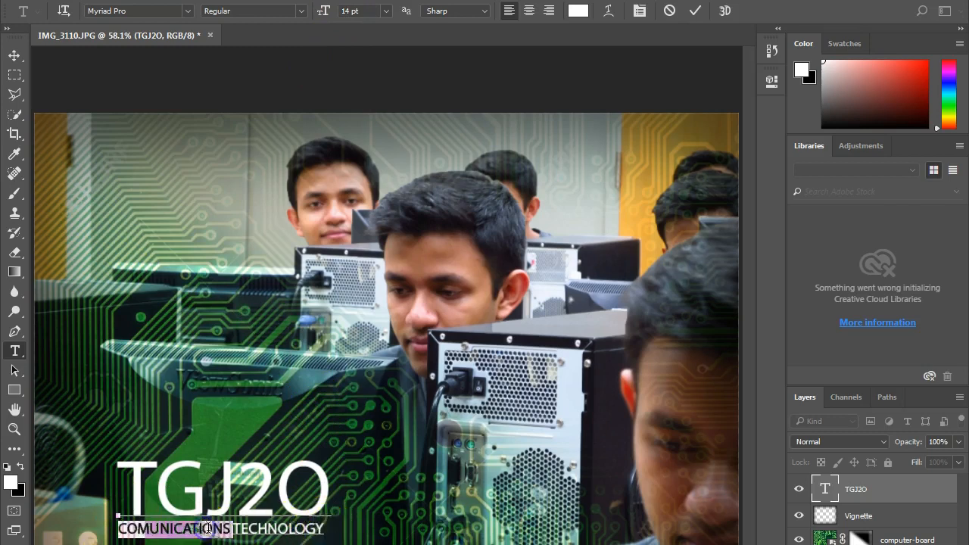
double_click(153, 530)
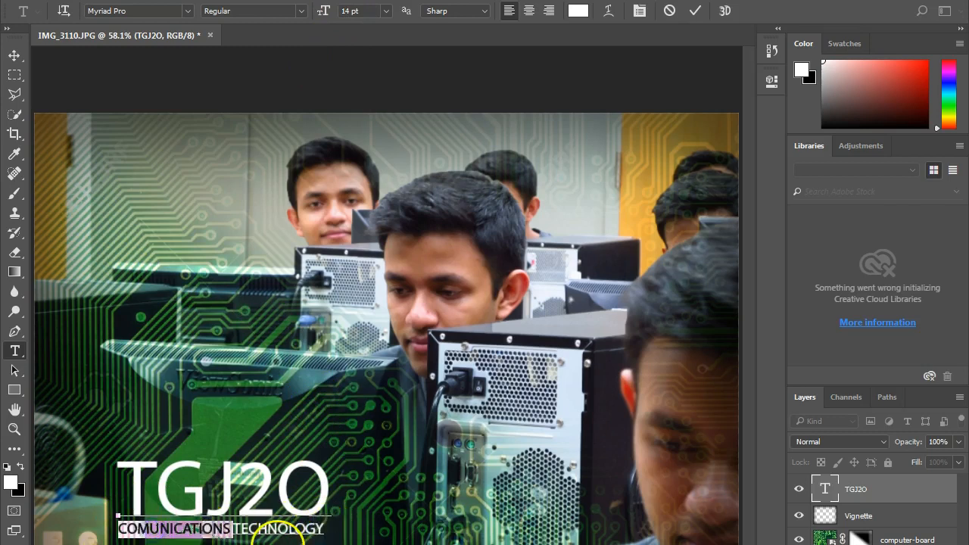
click(151, 530)
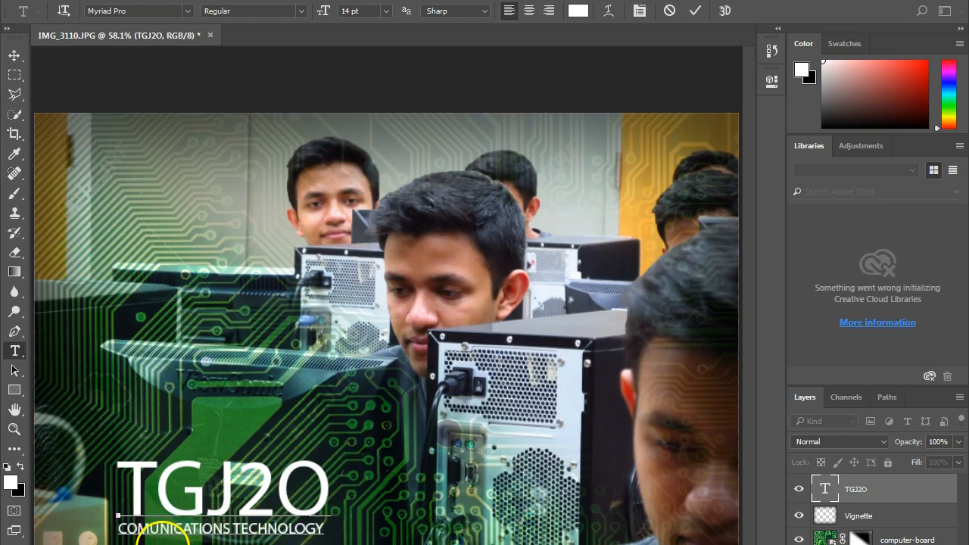
text(M)
- Try different font sizes on the COMMUNICATIONS TECHNOLOGY line, set it to 13.5 pt to match the TGJ2O width, and commit the text
triple_click(196, 529)
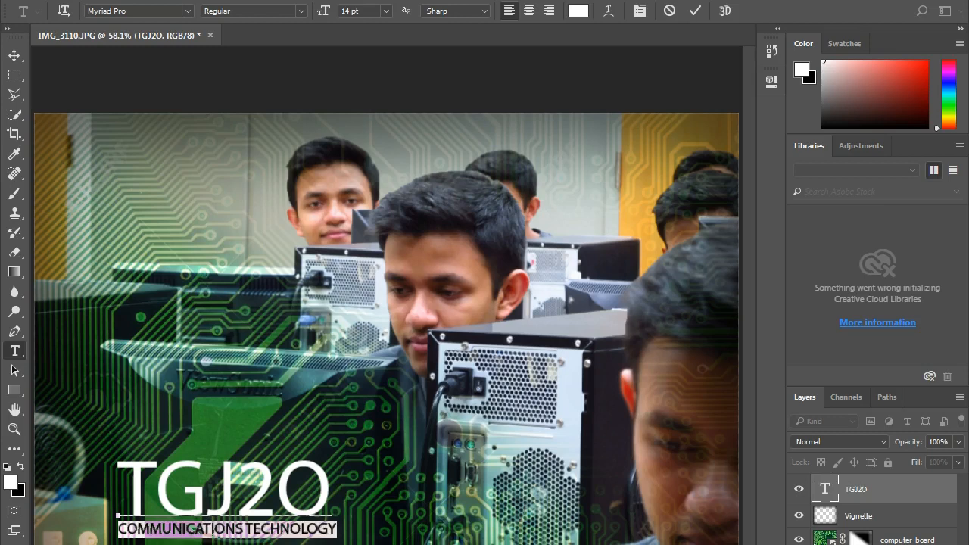
key(ctrl)
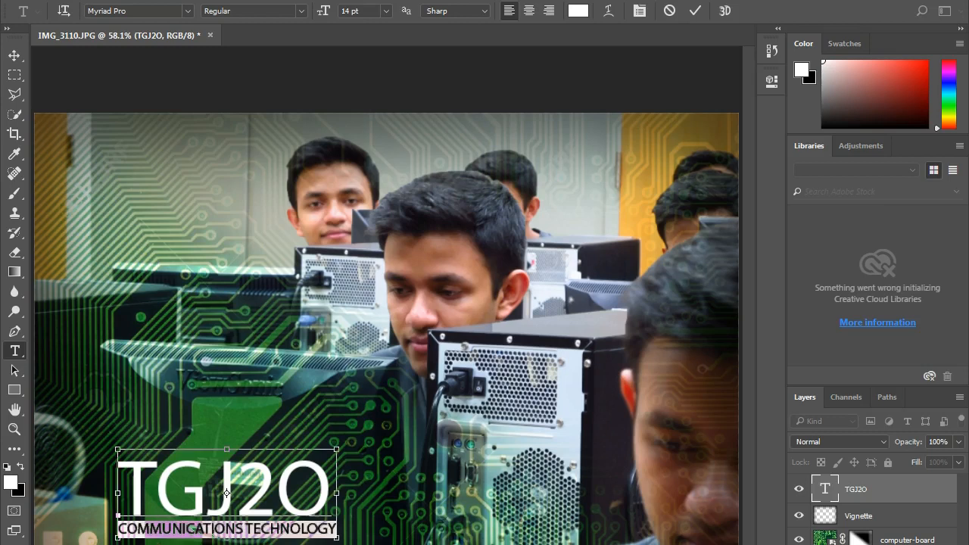
key(ctrl+shift+period)
key(ctrl+shift+period)
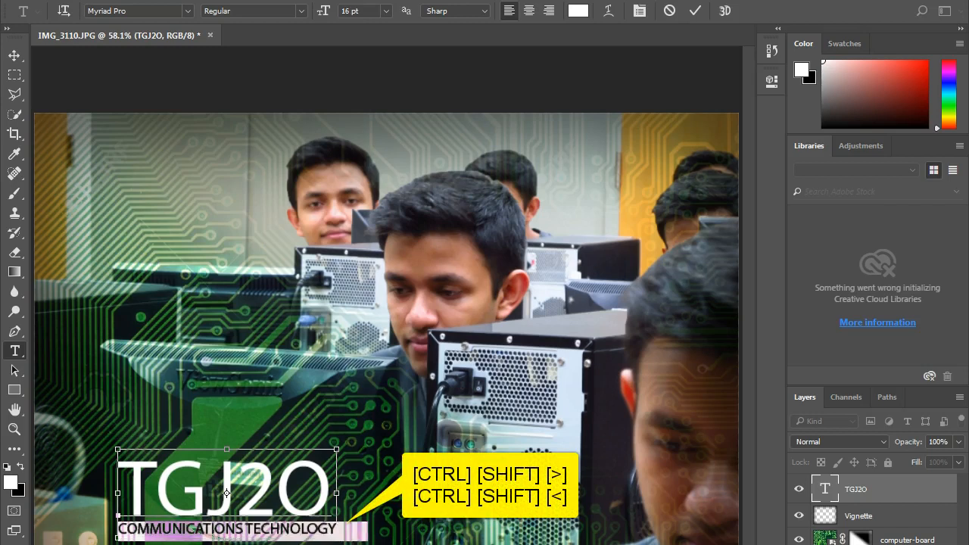
key(ctrl+shift+comma)
key(ctrl+shift+comma)
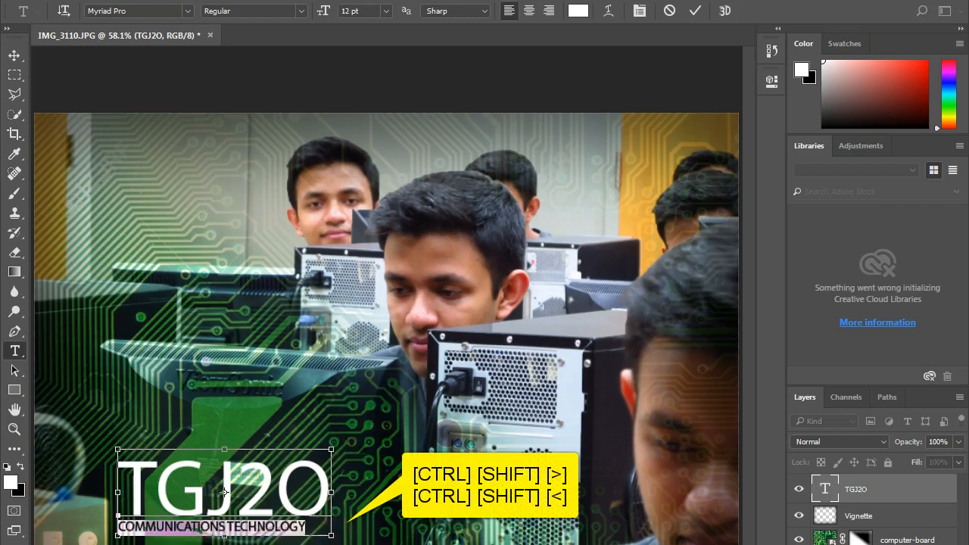
key(ctrl+shift+period)
key(ctrl+shift+comma)
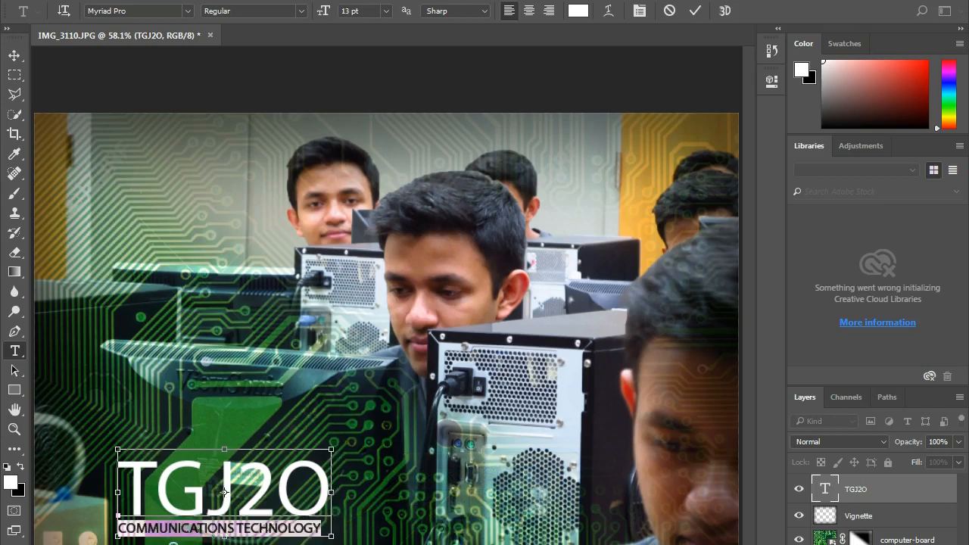
key(ctrl+shift+period)
key(ctrl+shift+comma)
key(ctrl+shift+period)
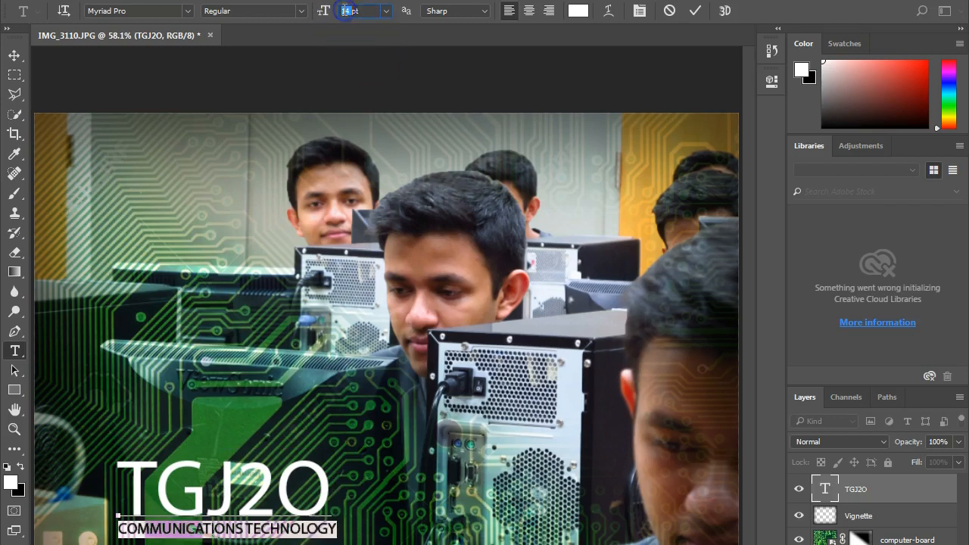
text(13.5)
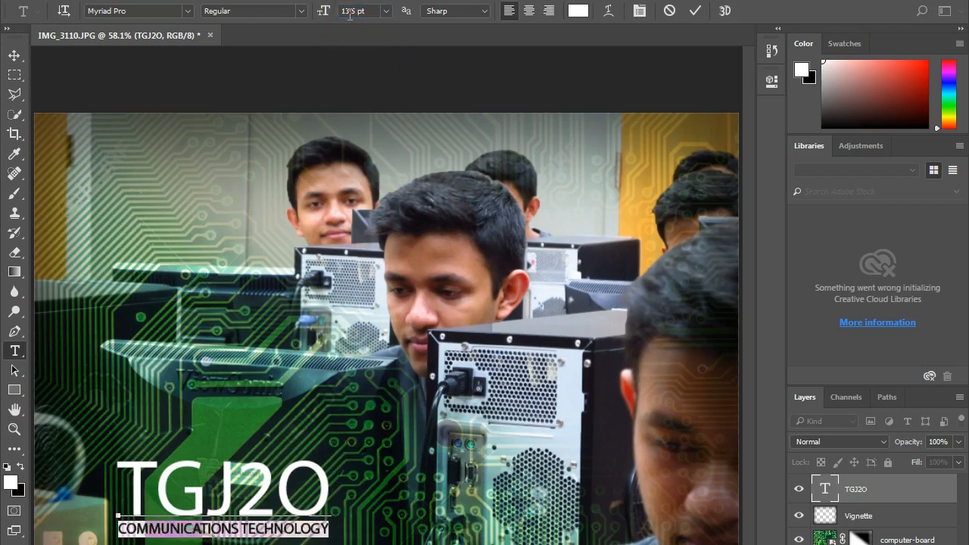
click(306, 383)
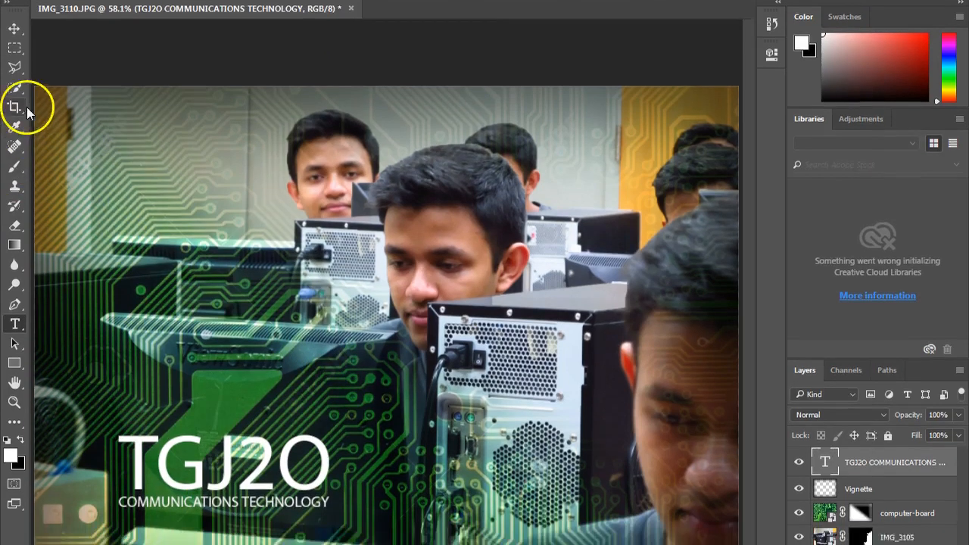
- Move the TGJ2O text block closer to the image's lower-left corner and keep its text layer selected
click(14, 55)
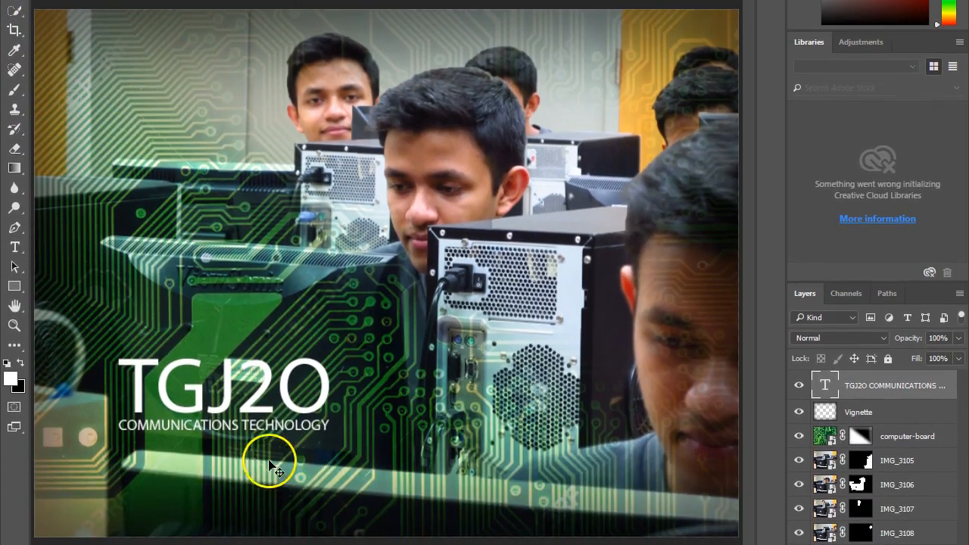
drag(244, 400, 213, 466)
click(361, 463)
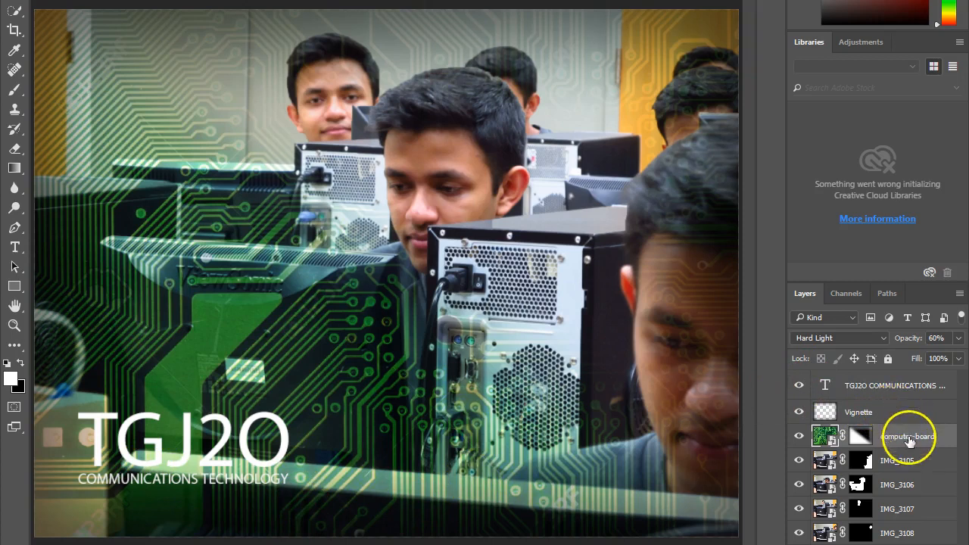
click(888, 386)
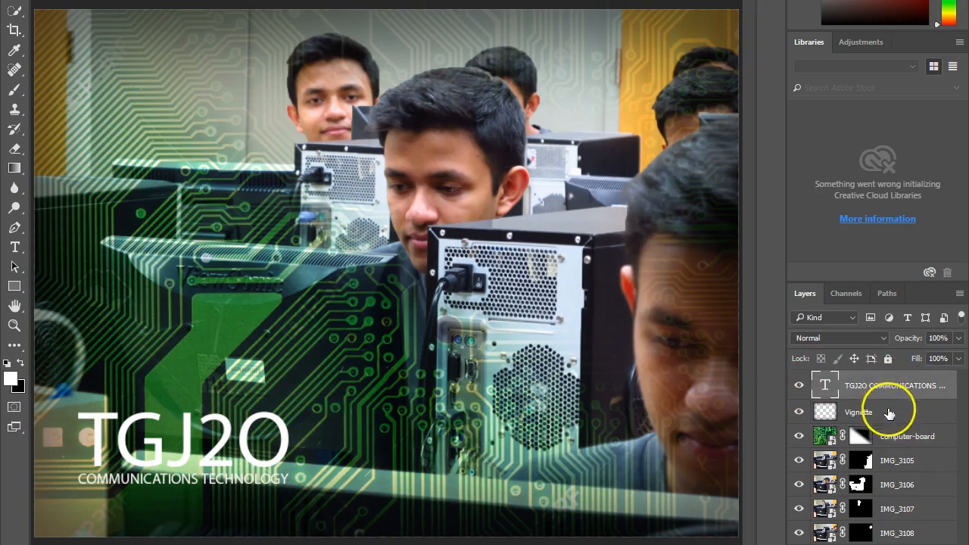
- Add a new layer directly above the Vignette layer and set the Gradient tool to the black-to-transparent preset
click(836, 409)
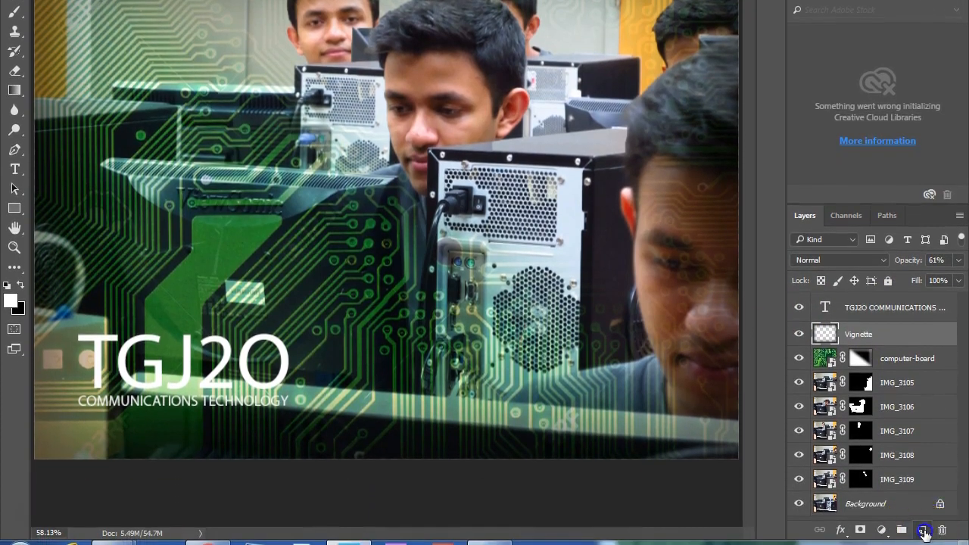
click(922, 530)
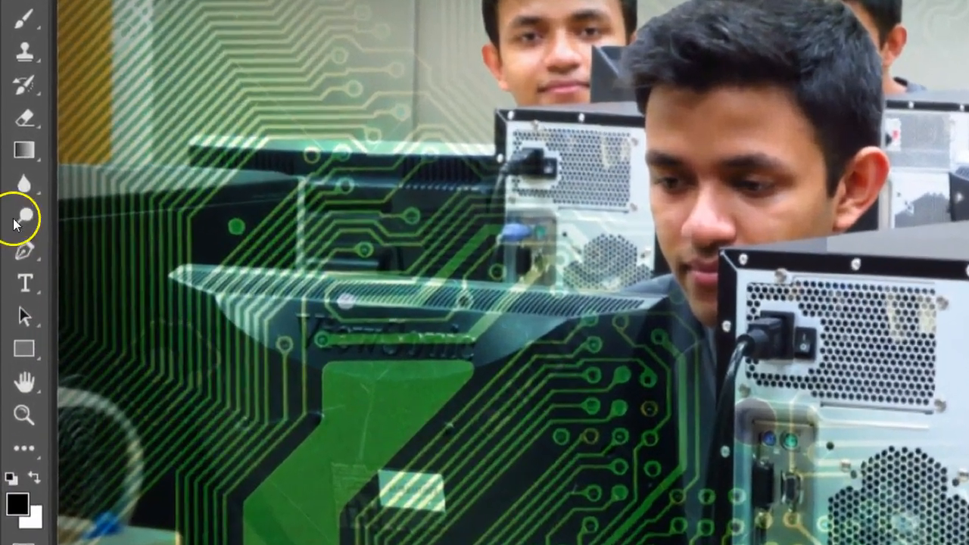
click(25, 150)
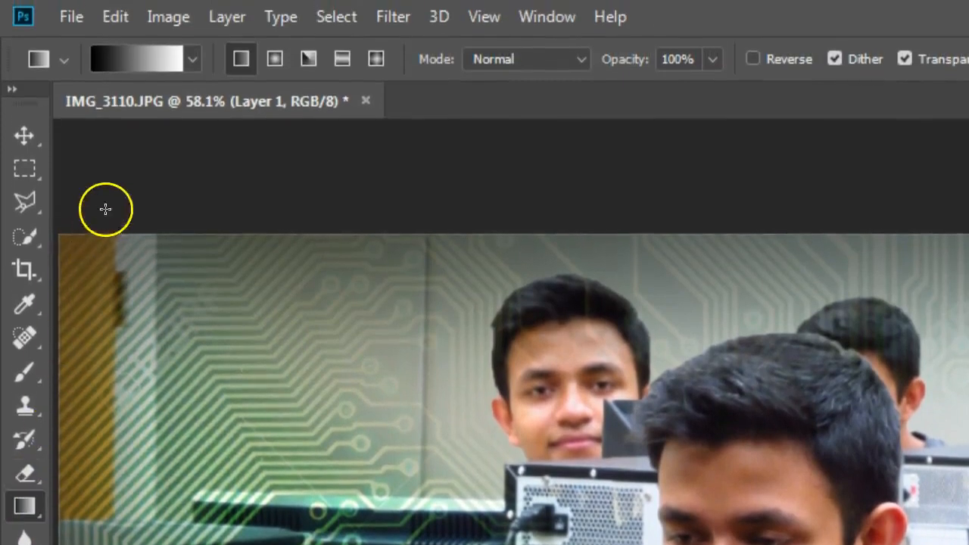
click(192, 60)
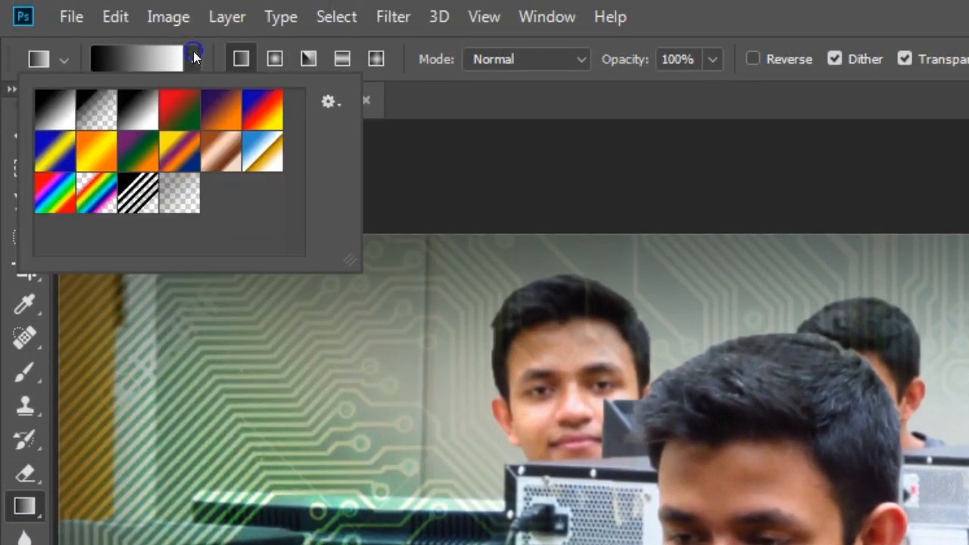
click(93, 107)
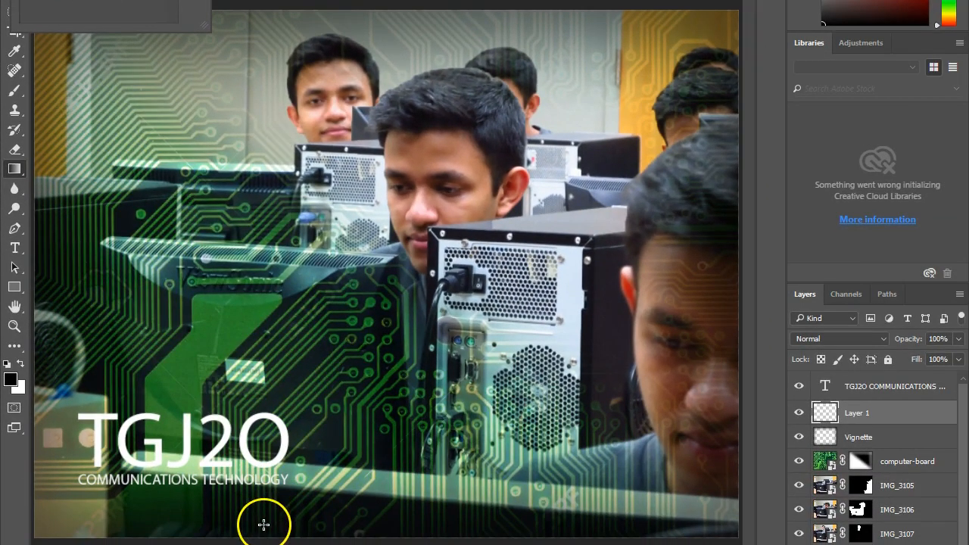
- Draw a black gradient fading upward from the image's bottom edge to about mid-height, and reduce its layer opacity to 66%
click(182, 522)
drag(182, 521, 188, 405)
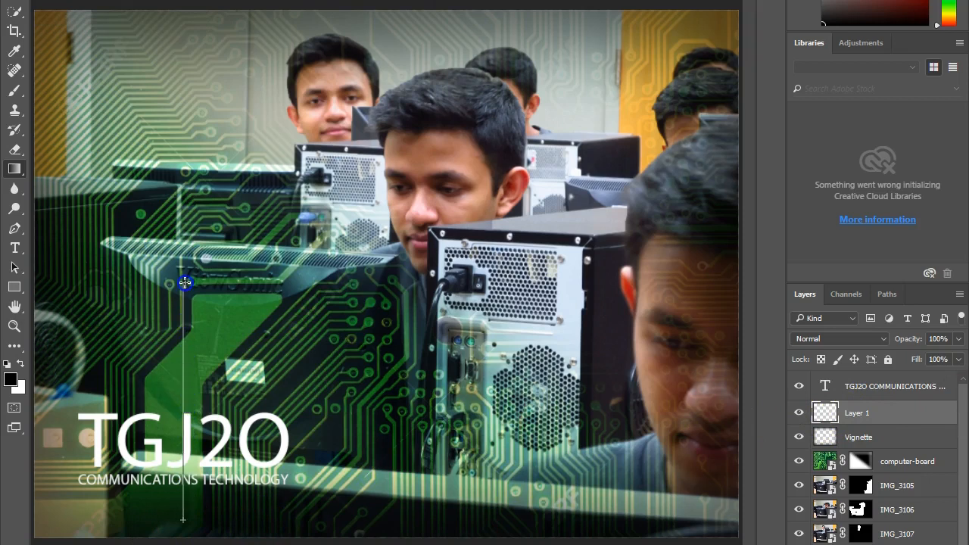
drag(185, 282, 185, 282)
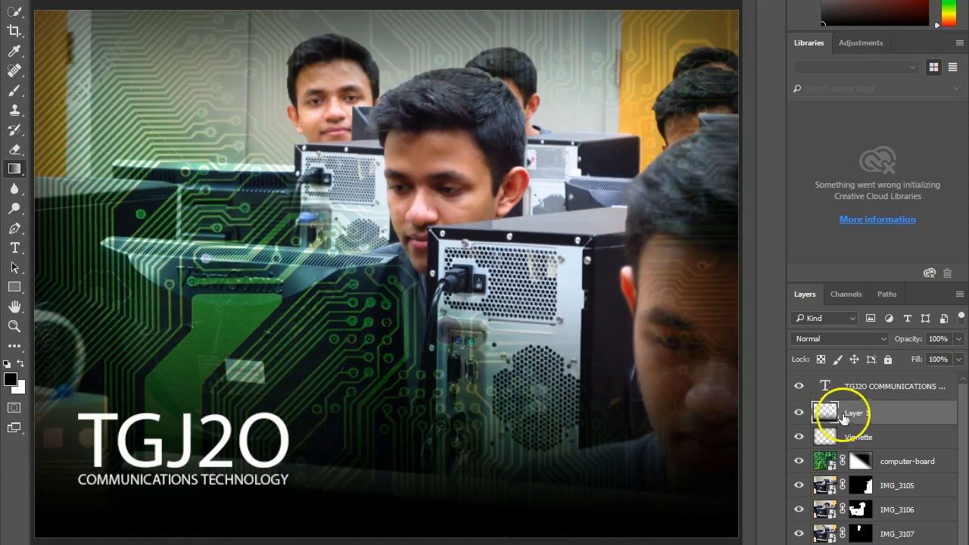
click(957, 339)
drag(956, 361, 938, 361)
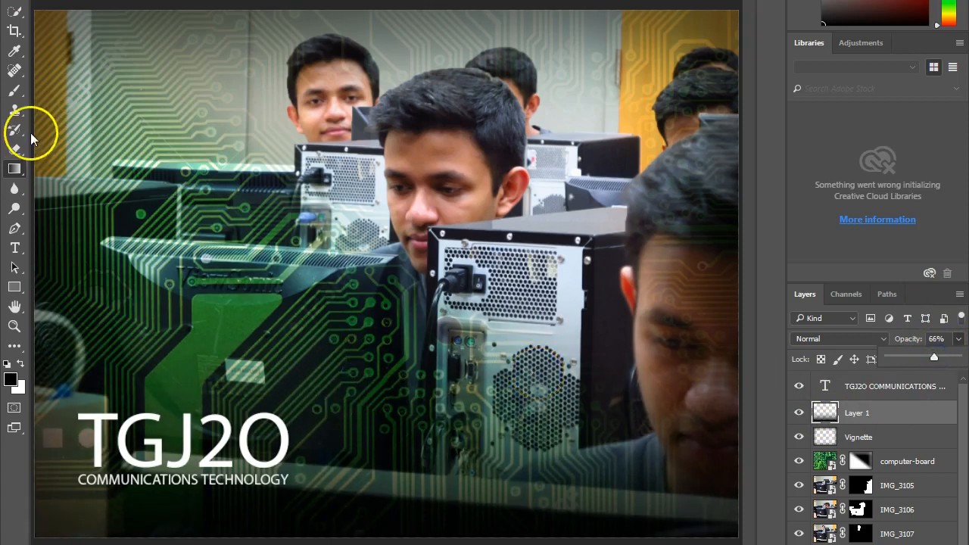
- Recolor only the TGJ2O line of the title to golden yellow edba09 and commit the text
click(15, 249)
click(177, 445)
key(ctrl+a)
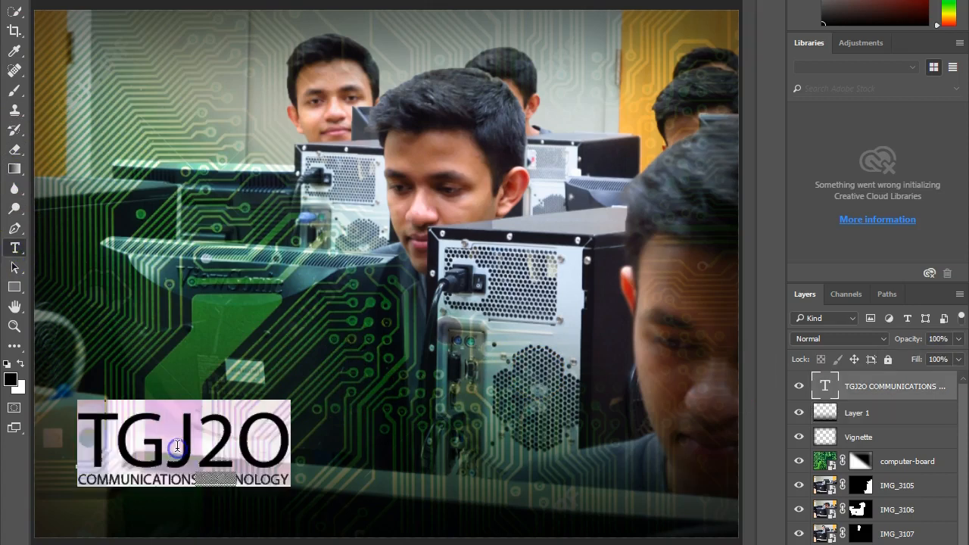
drag(91, 420, 271, 412)
click(492, 2)
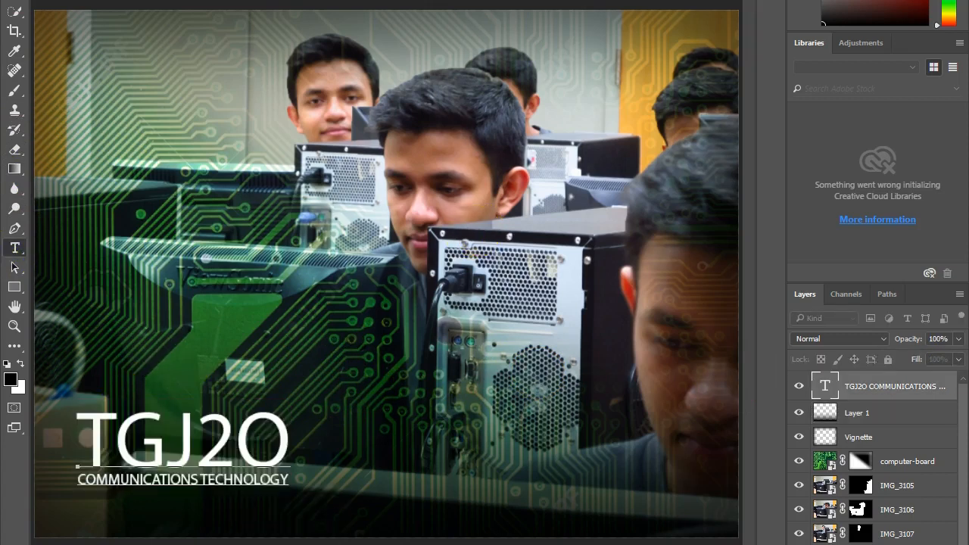
drag(501, 231, 502, 240)
click(466, 97)
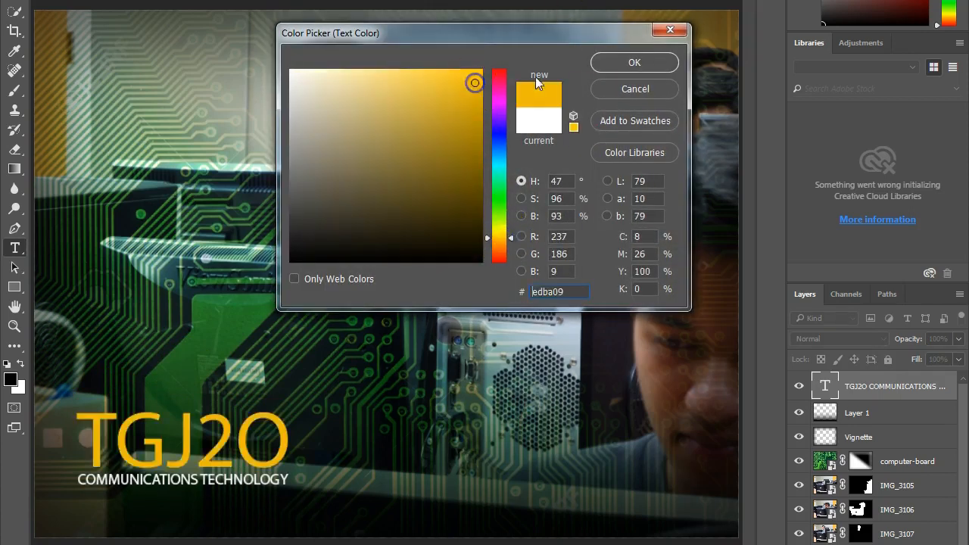
click(615, 58)
click(724, 227)
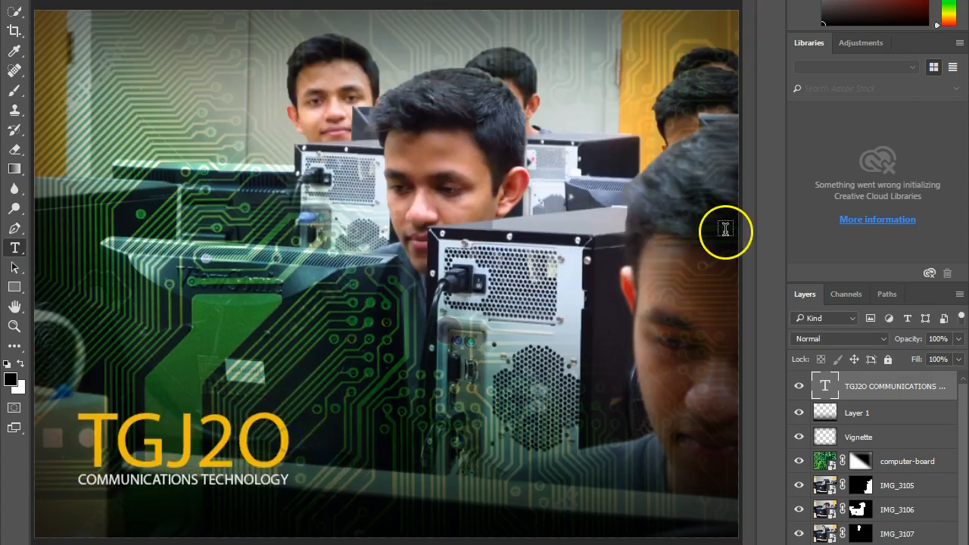